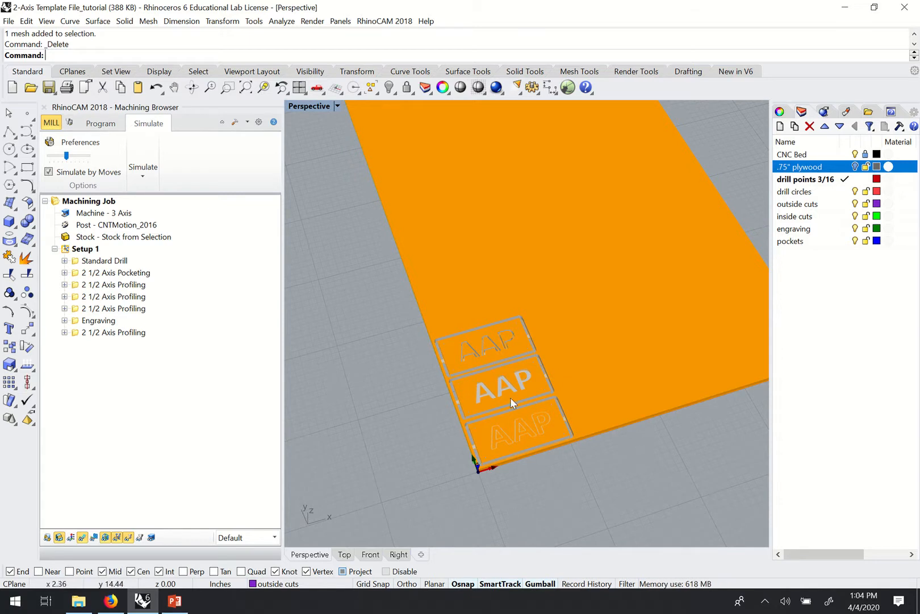
Step: Examine the simulated cuts of the three AAP plates in the plywood sheet from several angles
right_drag(513, 402, 477, 354)
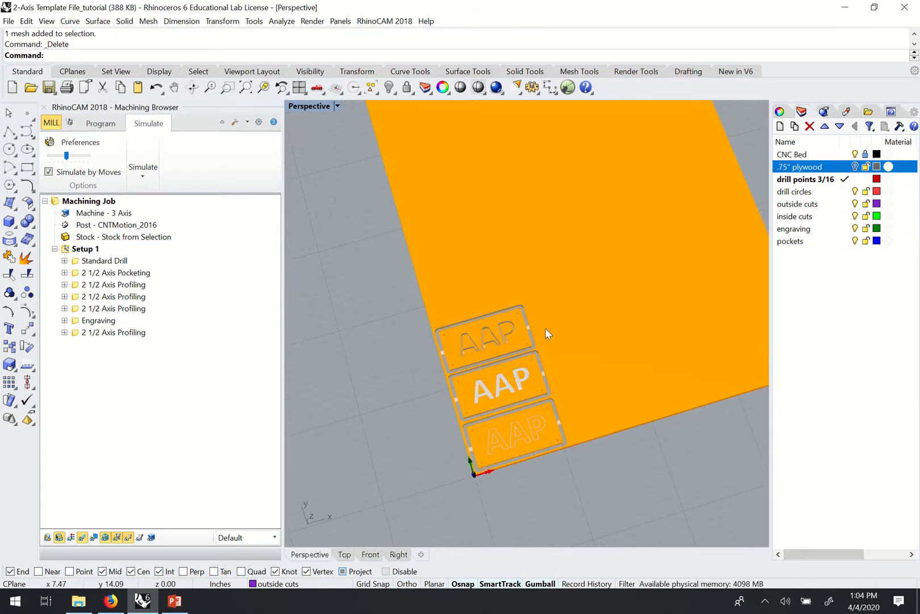
scroll(546, 328, down, 2)
shift+right_drag(507, 409, 520, 374)
scroll(520, 375, up, 6)
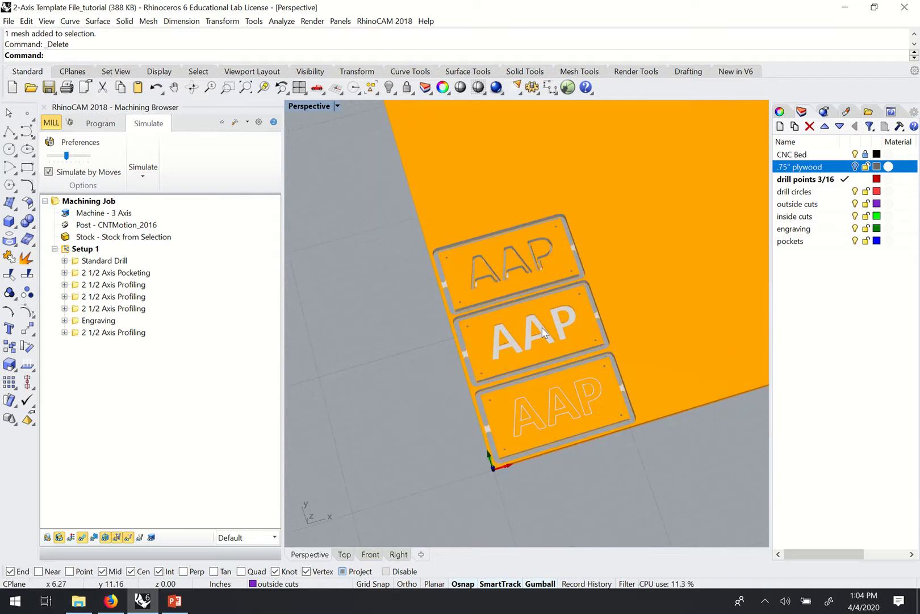
right_drag(542, 327, 538, 348)
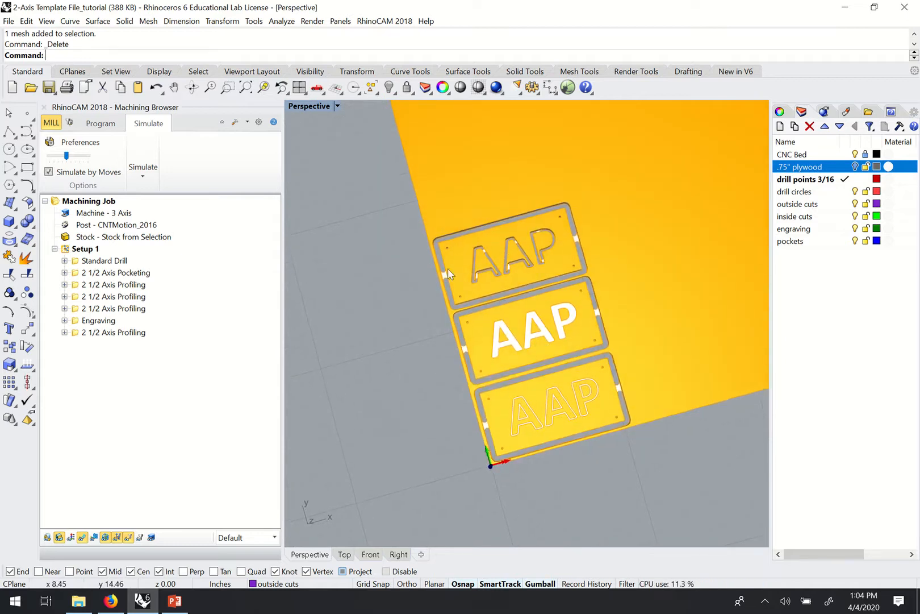
scroll(485, 325, down, 3)
scroll(492, 272, up, 2)
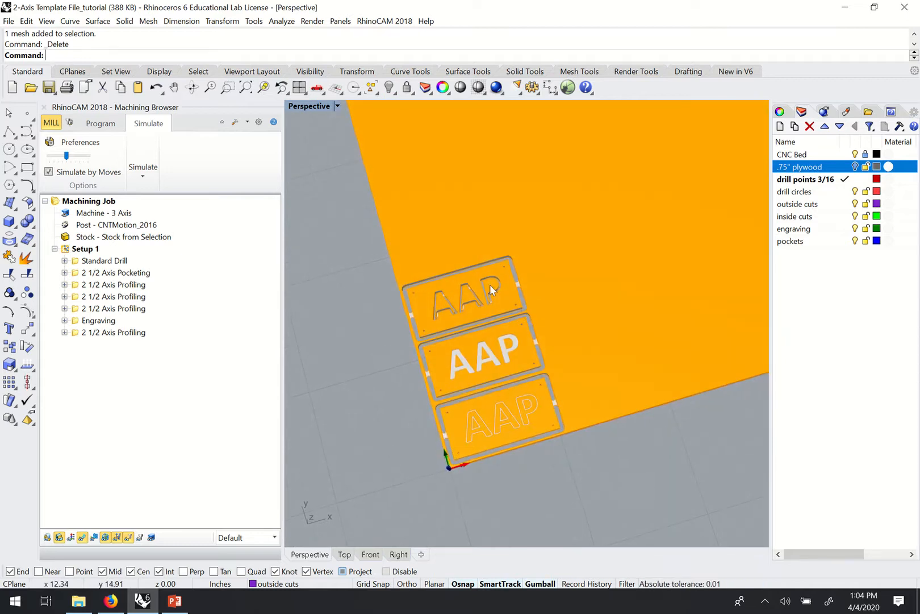
right_drag(455, 393, 426, 370)
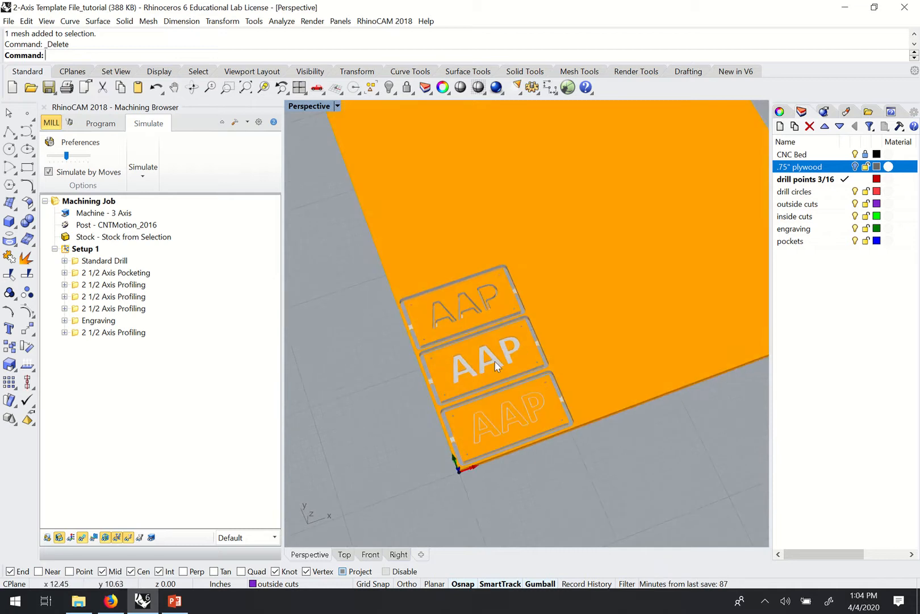
right_drag(495, 366, 491, 379)
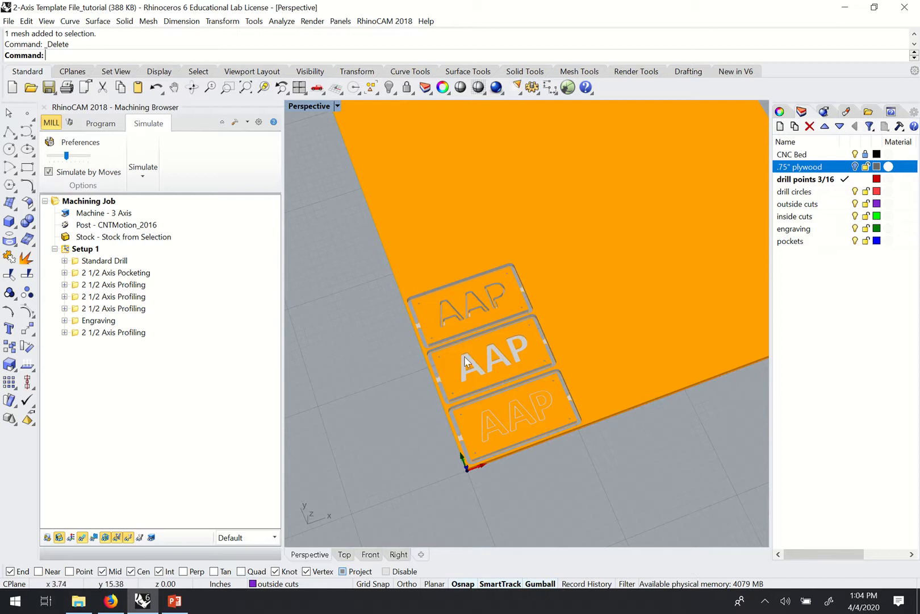
right_drag(465, 357, 456, 348)
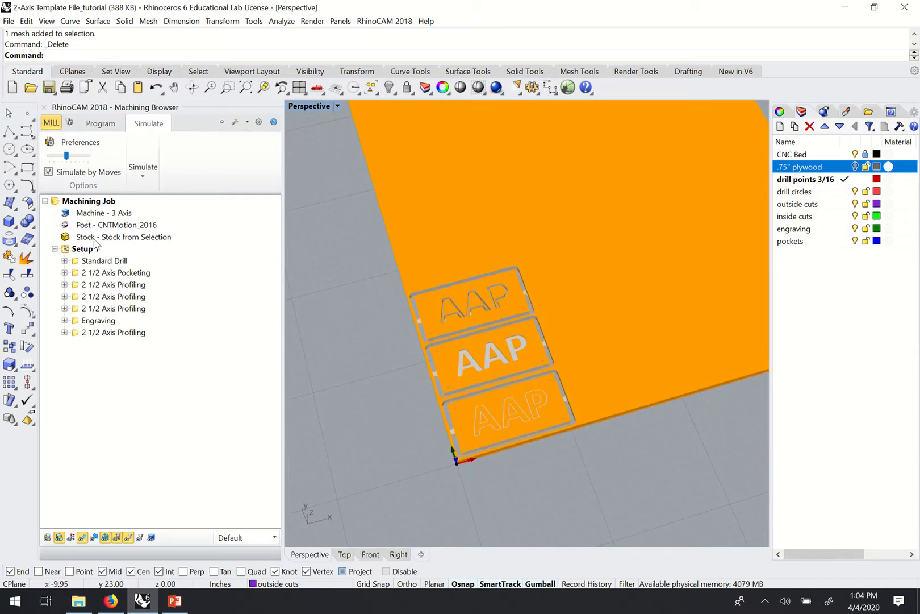
Step: Post Setup 1 with CNTMotion_2016 to the Desktop as 2-Axis Template File_tutorial_Setup 1.tap, replacing the existing file
click(68, 251)
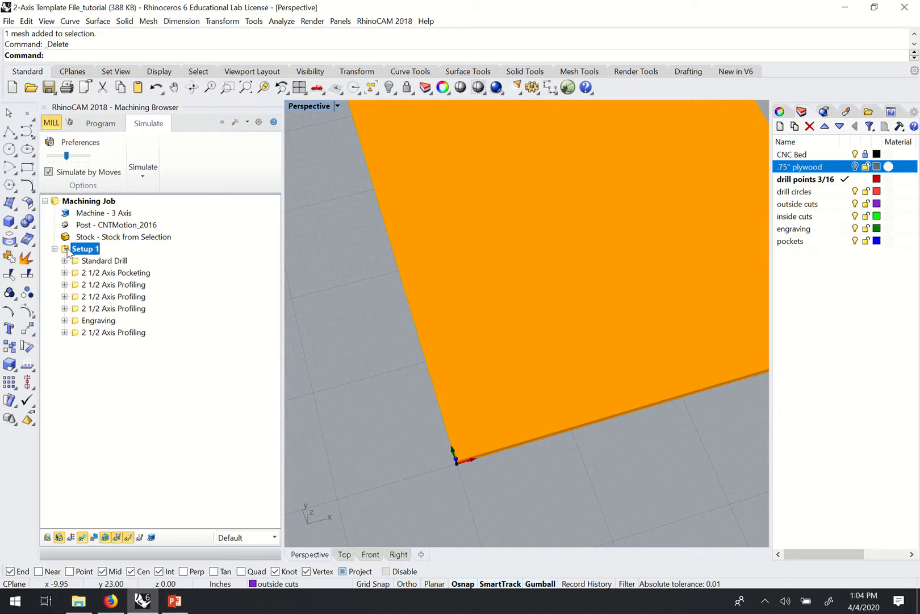
right_click(68, 252)
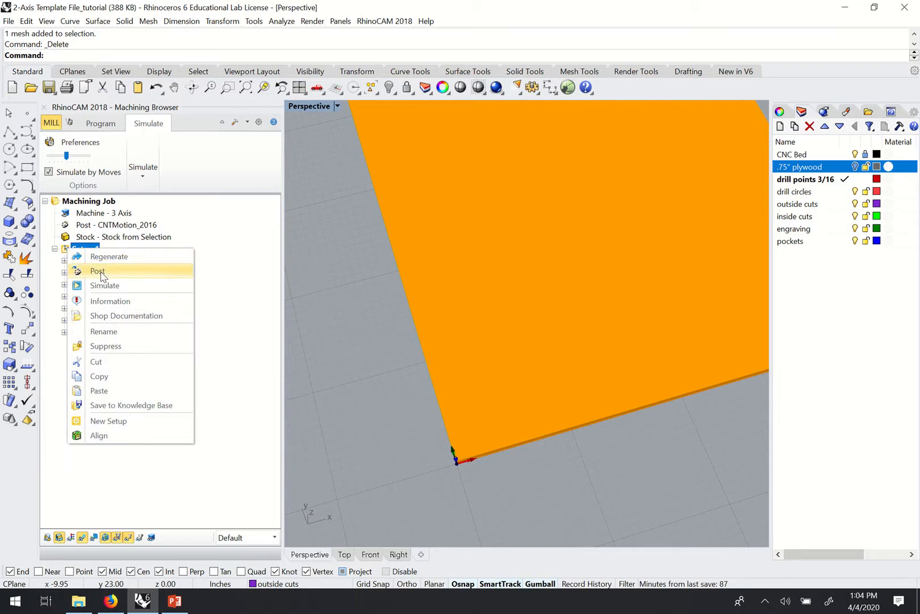
click(98, 271)
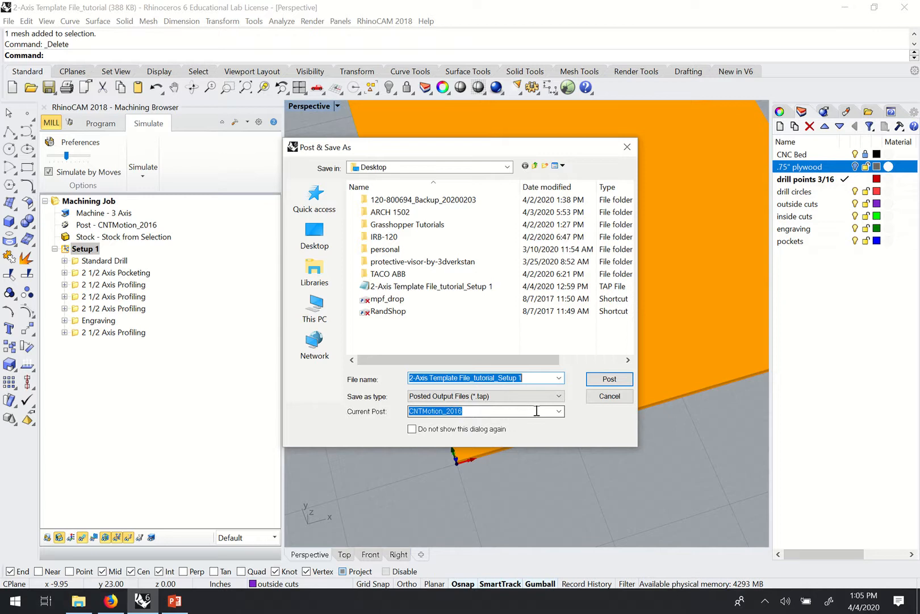
click(608, 380)
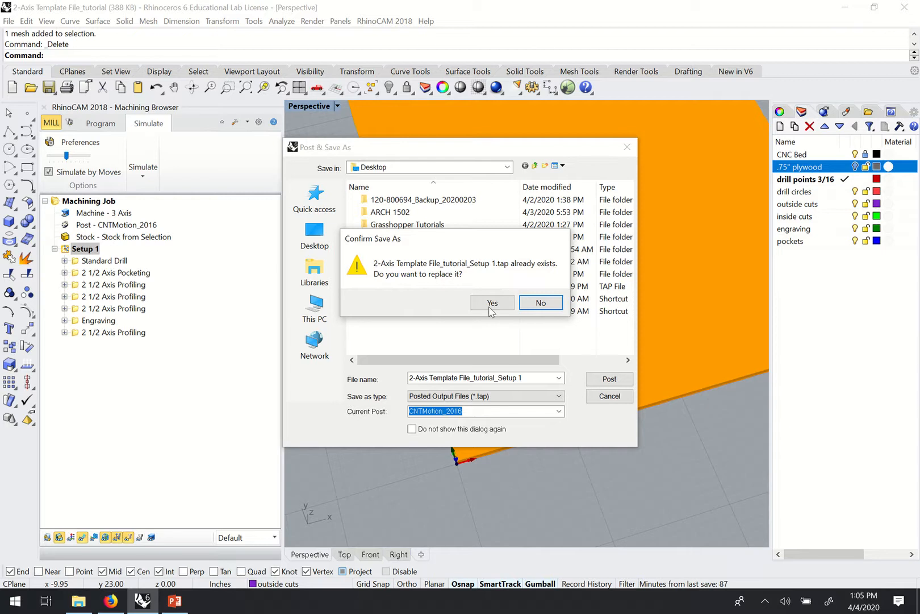
click(493, 304)
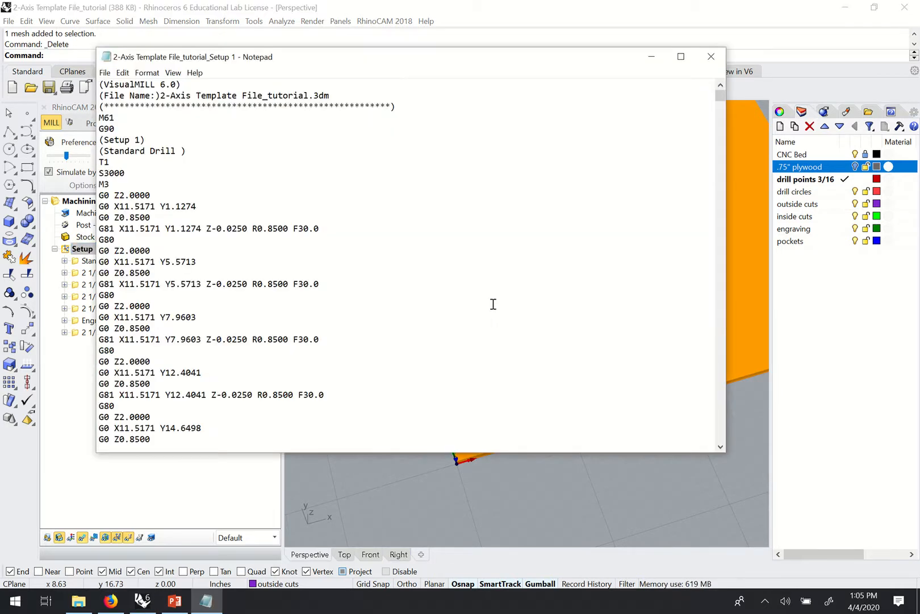
Step: Examine the header, tool number and spindle speed lines at the start of the posted G-code
drag(337, 61, 352, 73)
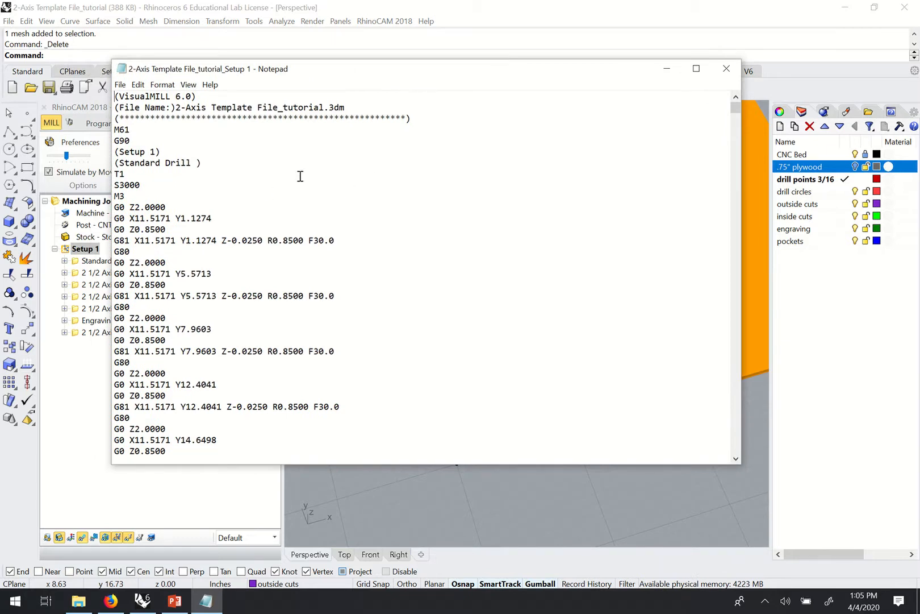
drag(308, 445, 150, 181)
click(187, 195)
drag(138, 127, 113, 121)
click(138, 135)
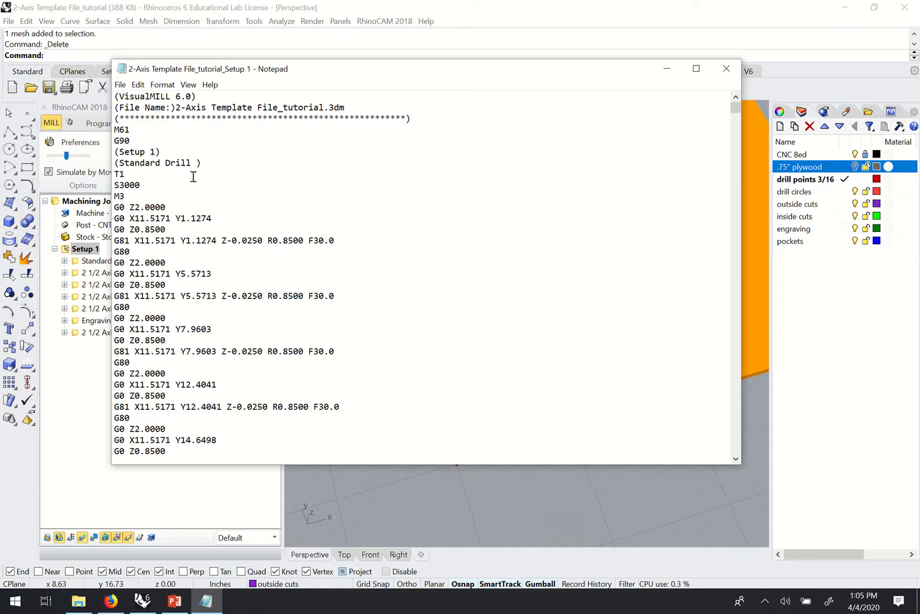
drag(155, 167, 116, 188)
click(157, 176)
click(147, 168)
click(133, 178)
click(164, 186)
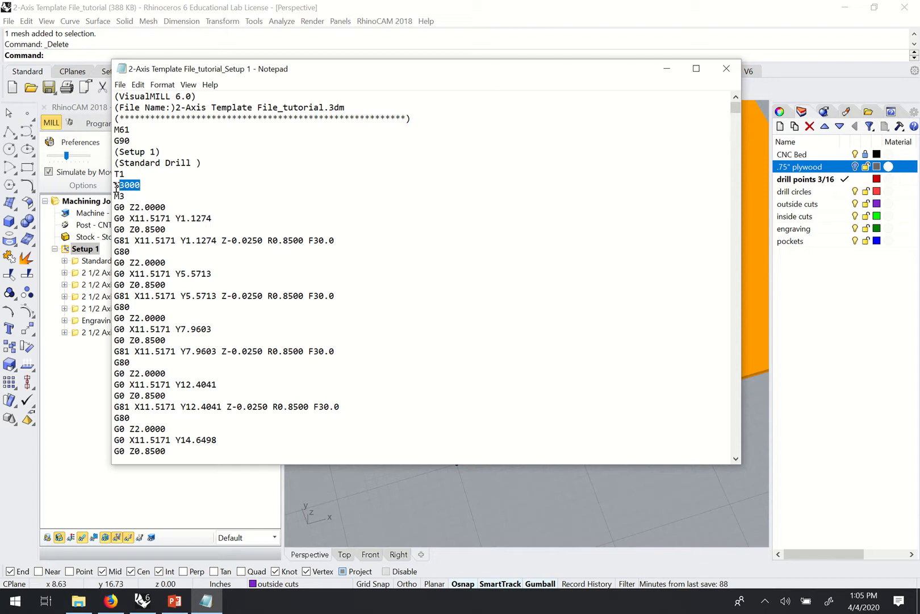
click(162, 190)
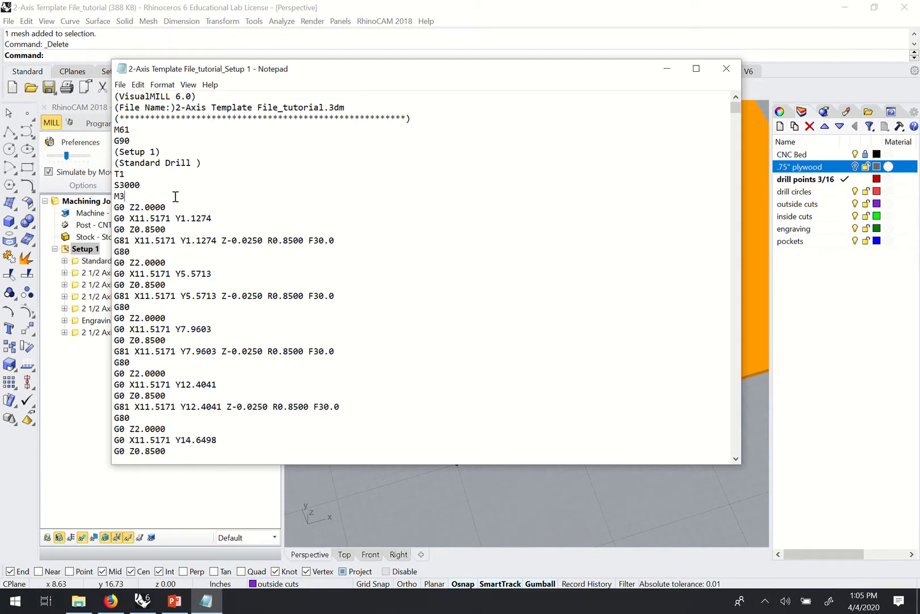
Step: Examine the first G0 rapid moves and their X, Y and Z coordinates in the Standard Drill section
drag(166, 208, 111, 207)
click(129, 210)
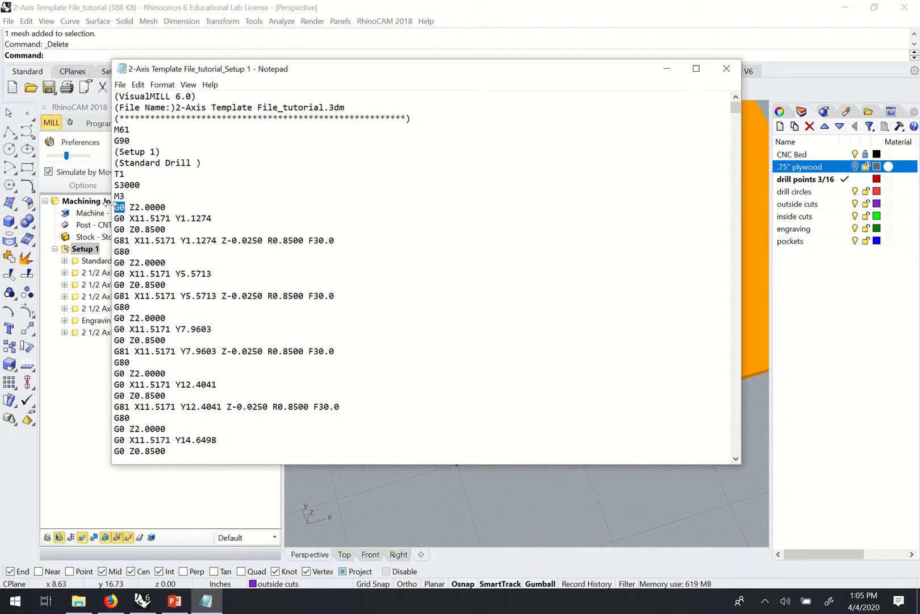
click(139, 211)
click(126, 209)
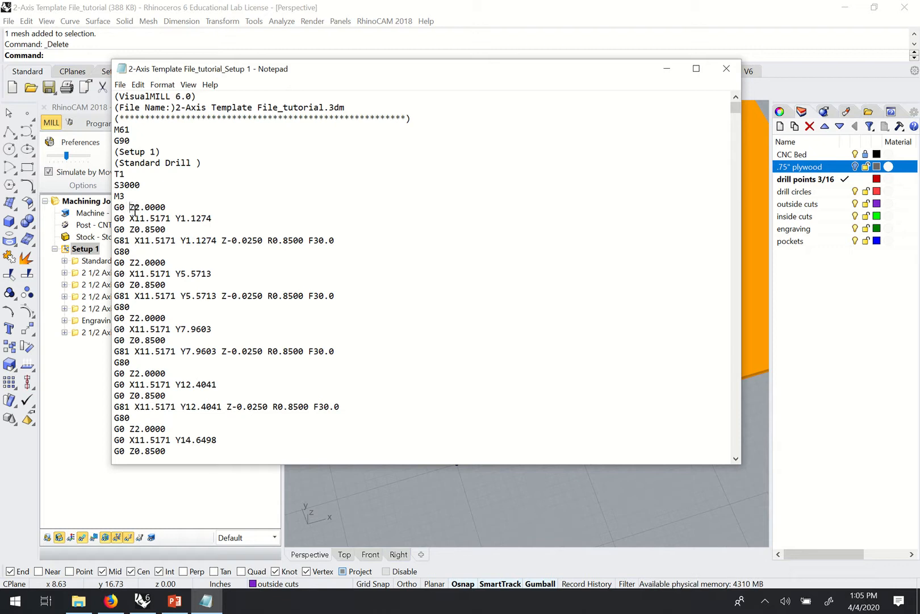
drag(129, 208, 221, 217)
click(131, 208)
click(177, 207)
click(172, 207)
click(223, 218)
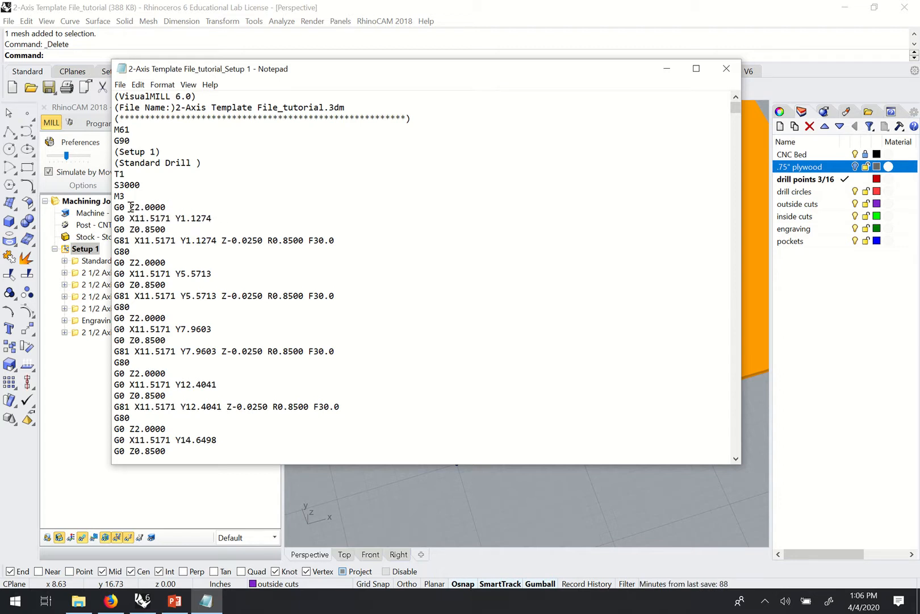
drag(131, 207, 166, 230)
click(178, 207)
click(207, 216)
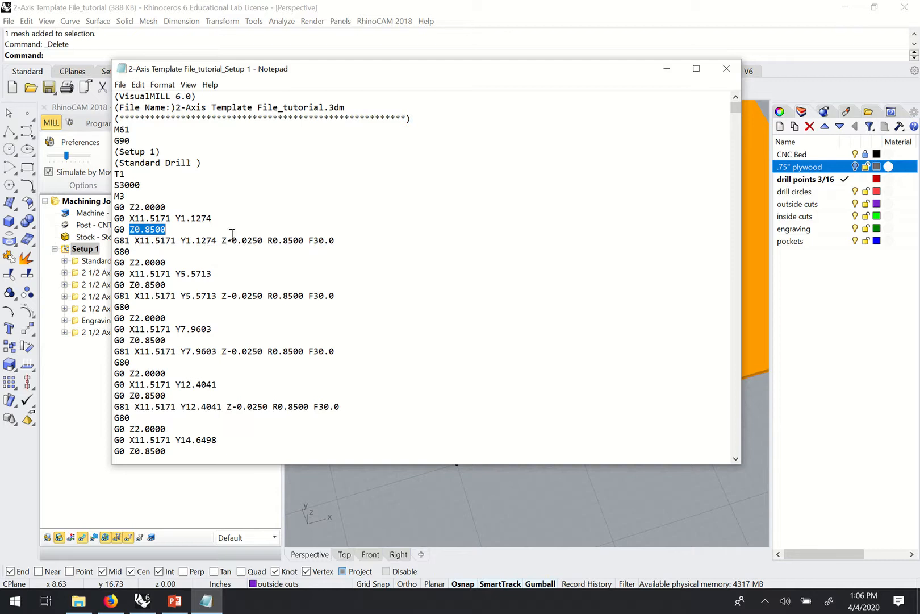
Step: Close the posted G-code file in Notepad and return to the Rhino model
drag(385, 75, 386, 94)
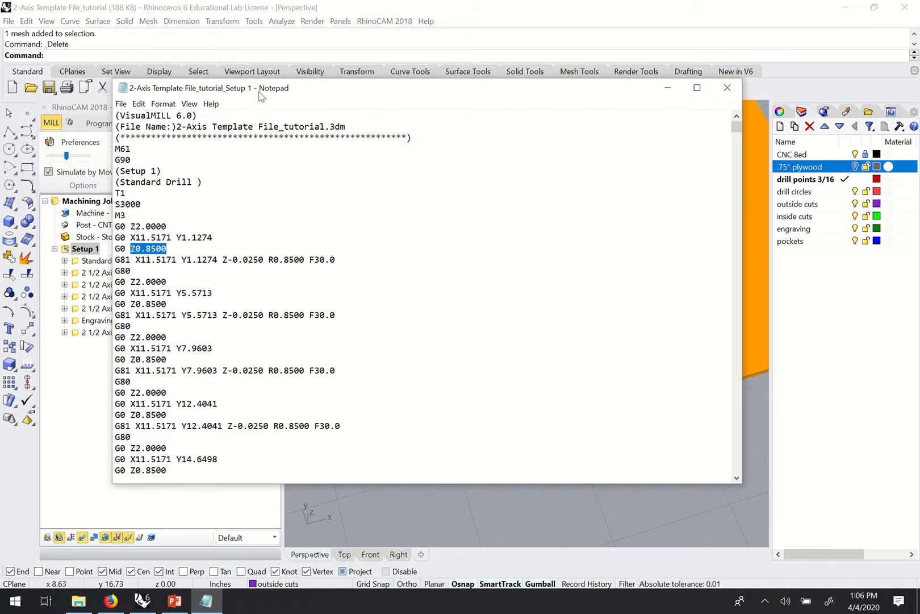
drag(259, 92, 250, 83)
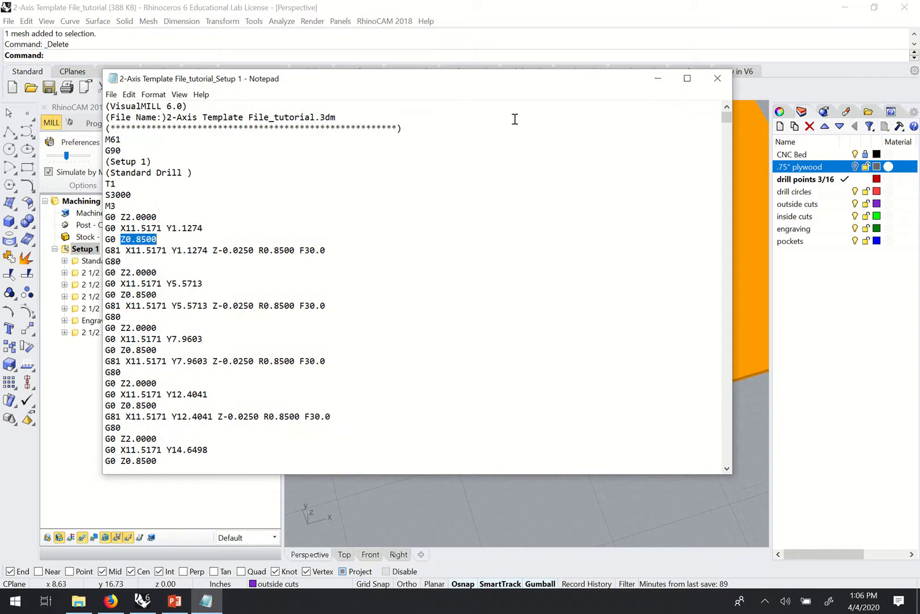
drag(381, 87, 406, 91)
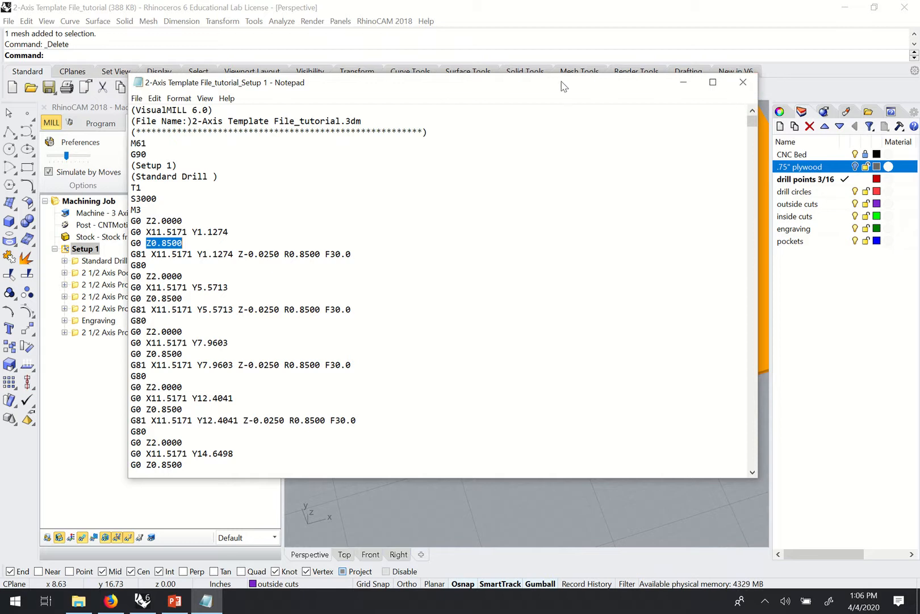
drag(561, 82, 513, 82)
click(694, 83)
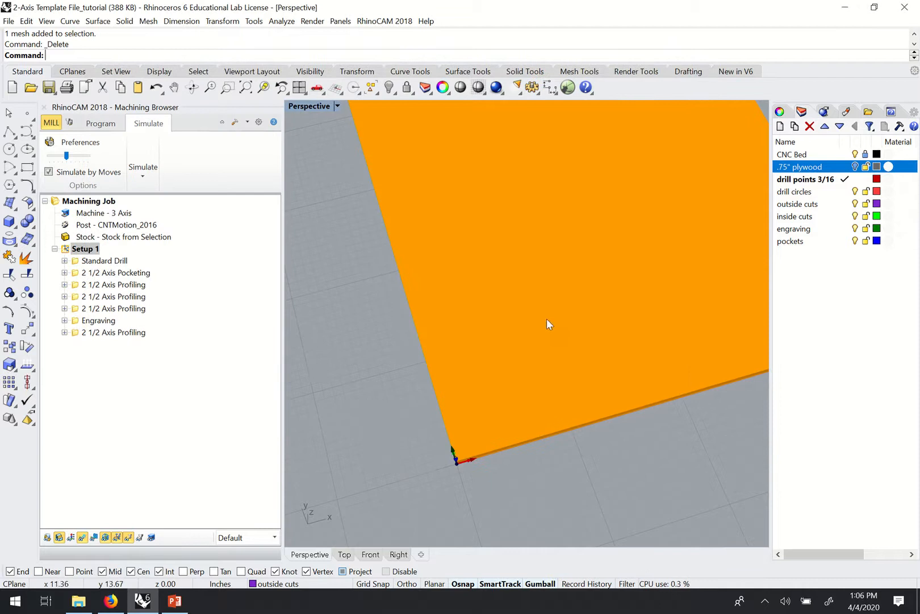
Step: Display the cut stock and toolpath of the last 2 1/2 Axis Profiling operation and inspect the three AAP plates
right_drag(548, 321, 508, 351)
scroll(439, 374, down, 5)
scroll(516, 250, down, 3)
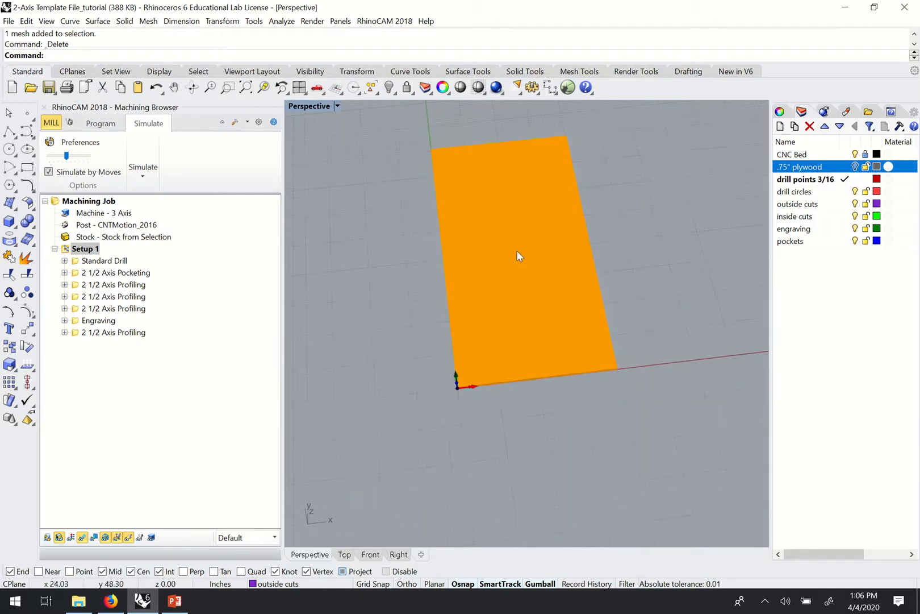
scroll(505, 273, up, 3)
scroll(503, 230, down, 2)
scroll(500, 231, up, 2)
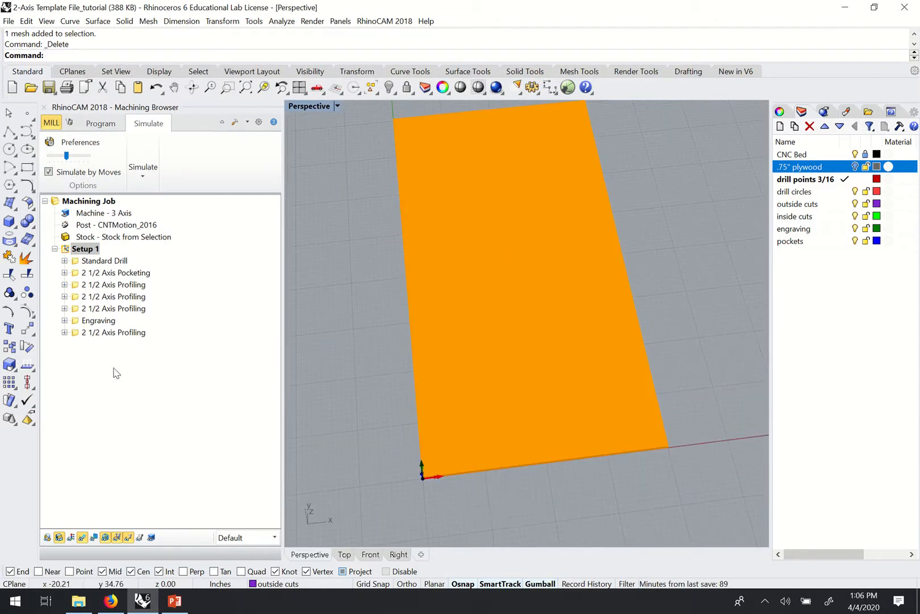
click(75, 333)
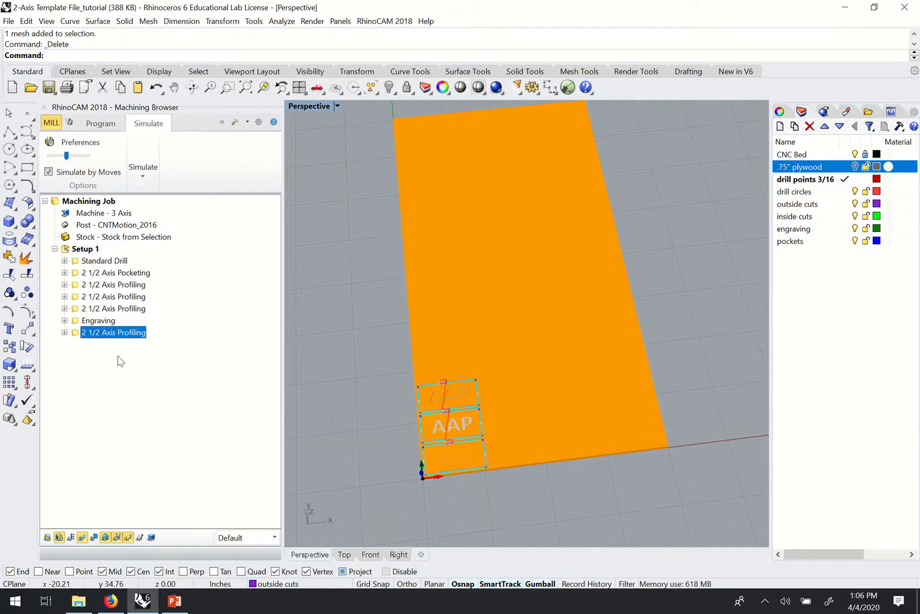
right_drag(452, 410, 446, 438)
scroll(446, 438, down, 2)
scroll(512, 415, up, 5)
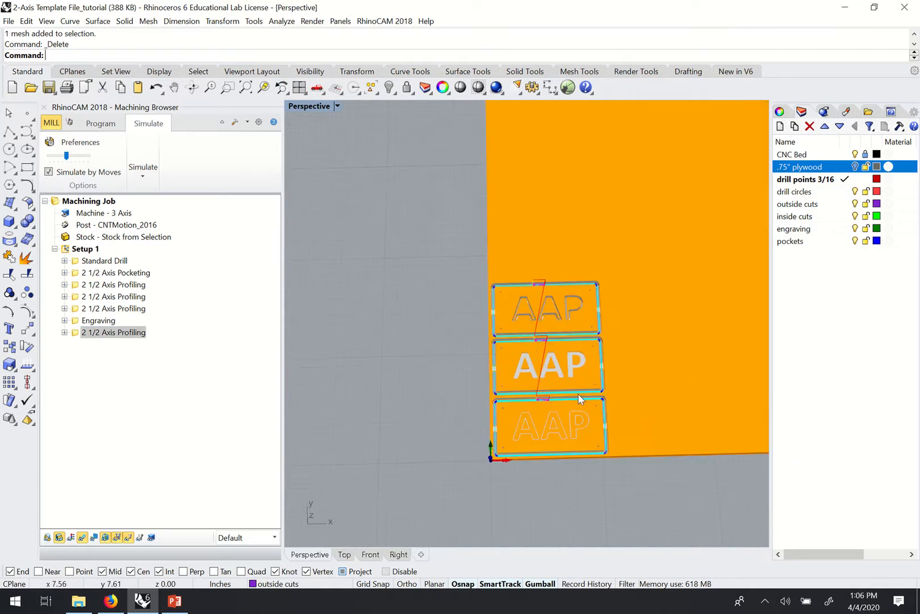
mouse_move(539, 406)
right_down()
mouse_move(591, 366)
mouse_move(554, 396)
right_up()
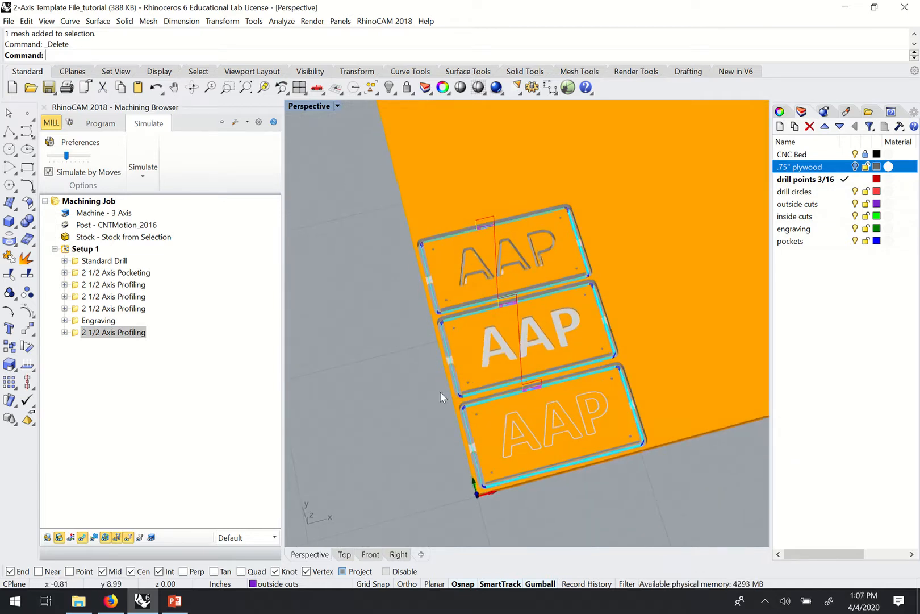
Step: Export the simulated stock to the Desktop as an STL file named Tutorial Stock
click(144, 182)
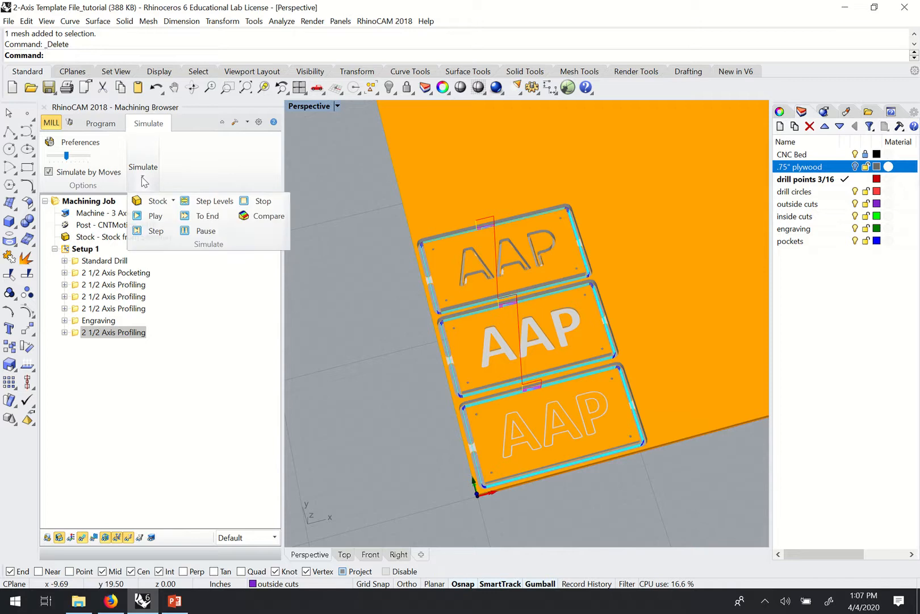
click(172, 203)
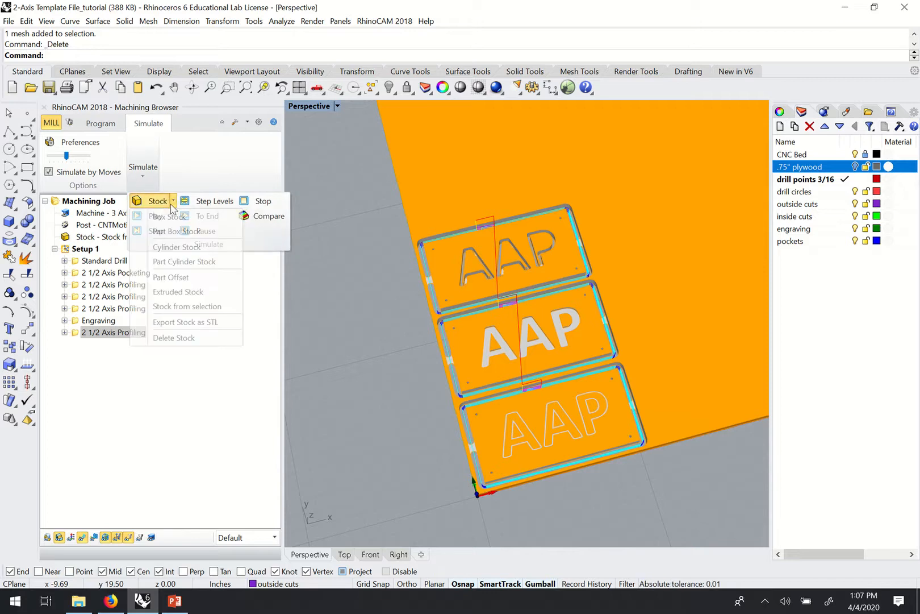
click(191, 323)
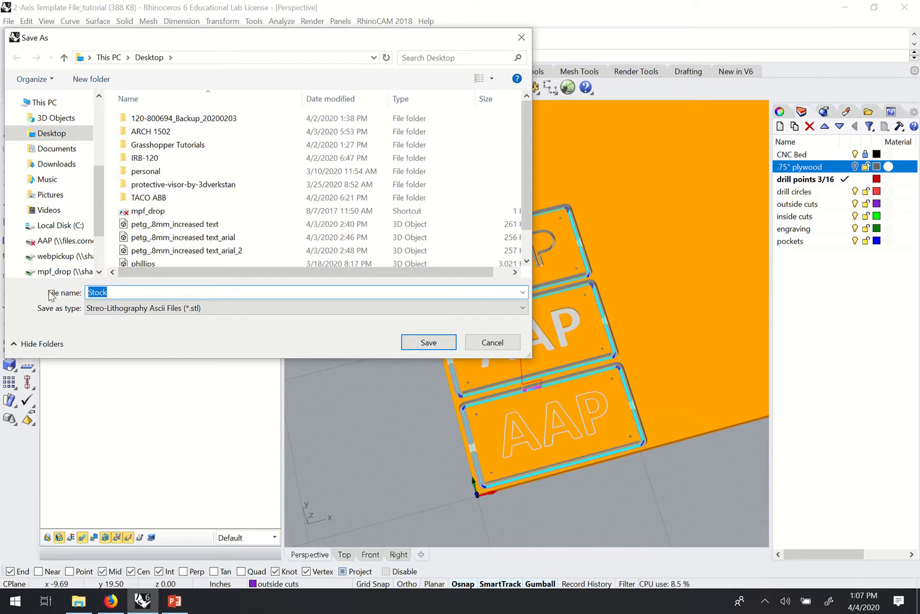
text(Tutorial Stock)
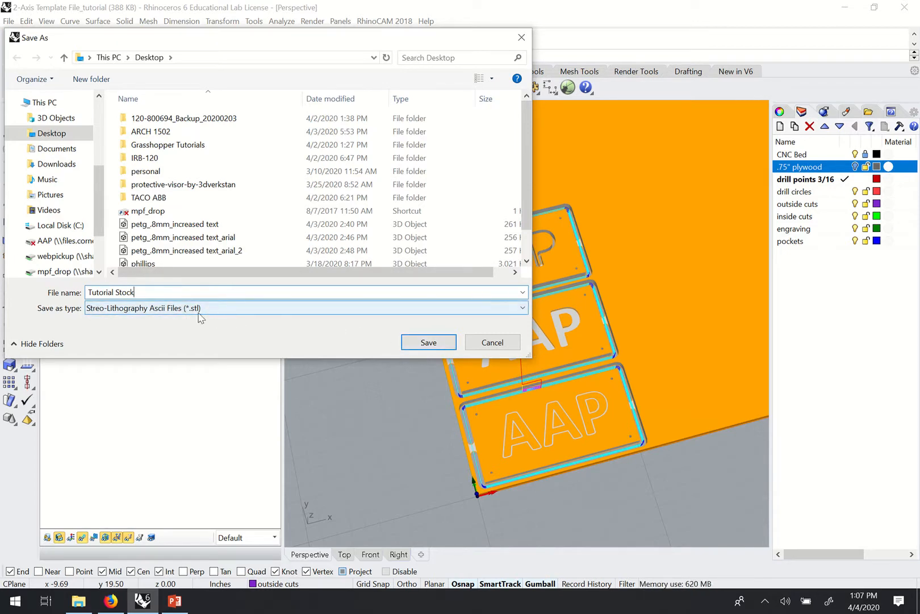
click(429, 343)
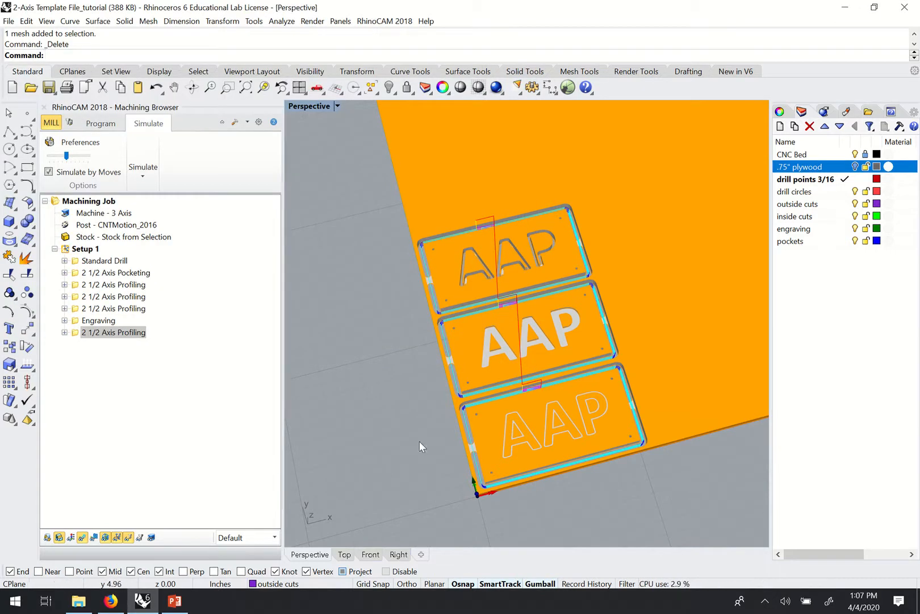
scroll(420, 441, down, 5)
right_drag(588, 396, 589, 370)
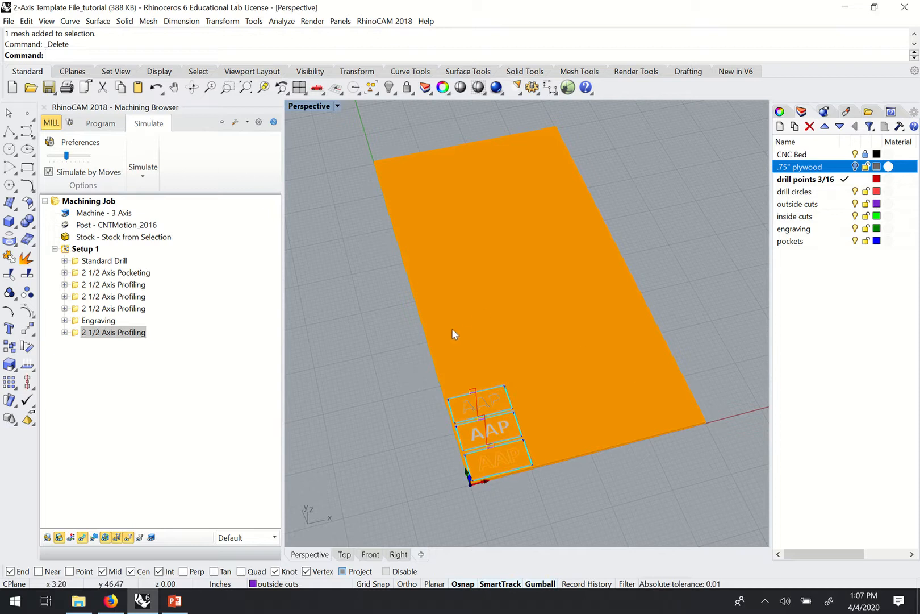
Step: Import the Tutorial Stock STL file from the Desktop, using inches as the STL model units
click(9, 21)
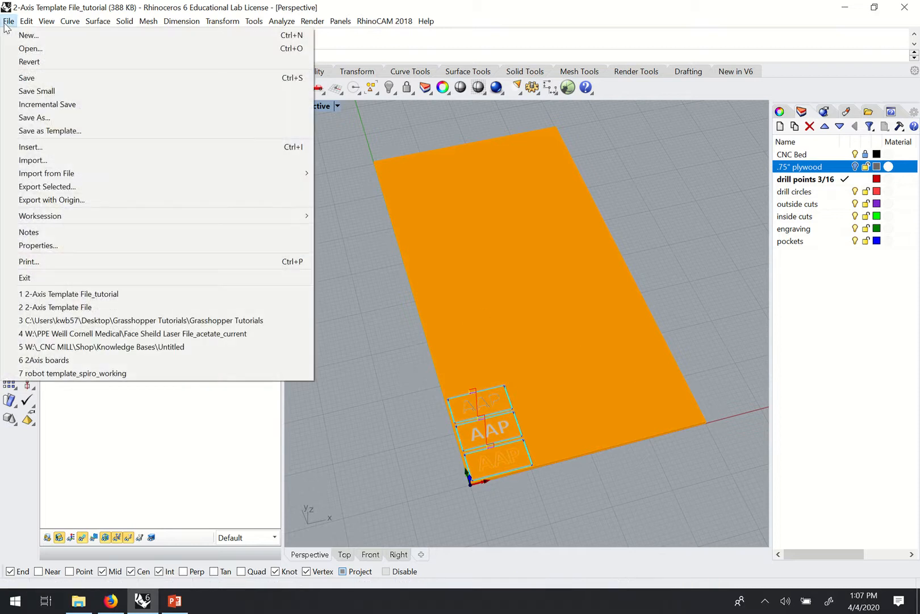
click(38, 160)
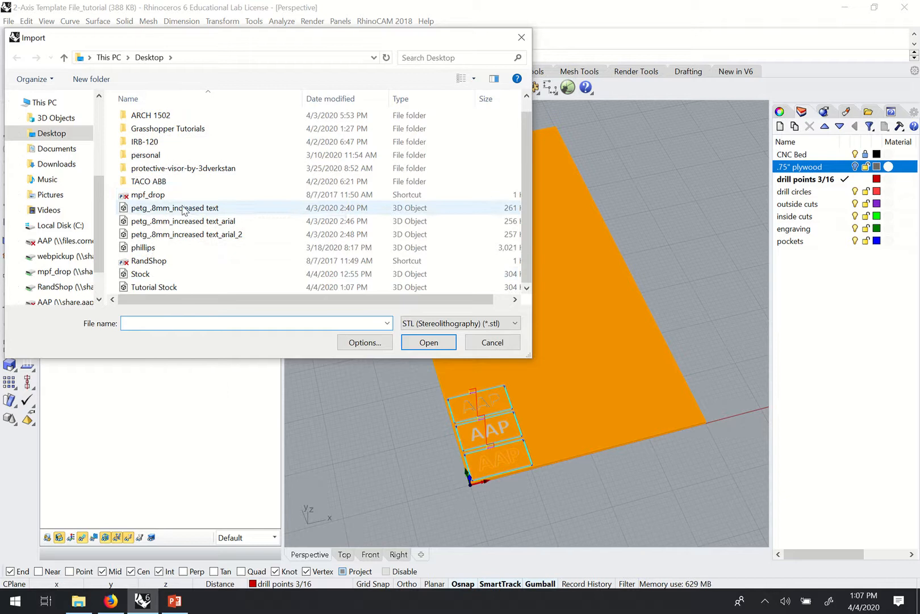
click(165, 287)
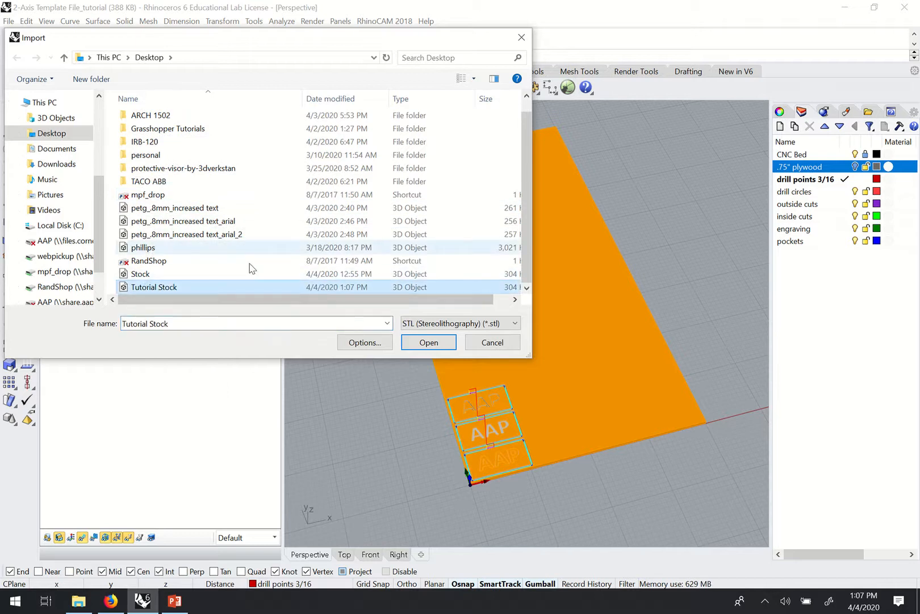
click(429, 342)
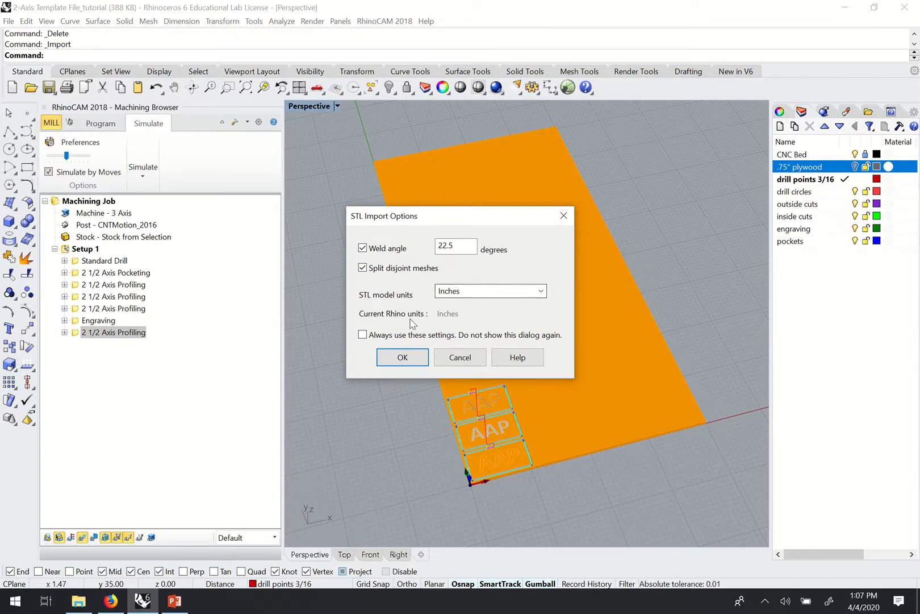
click(397, 358)
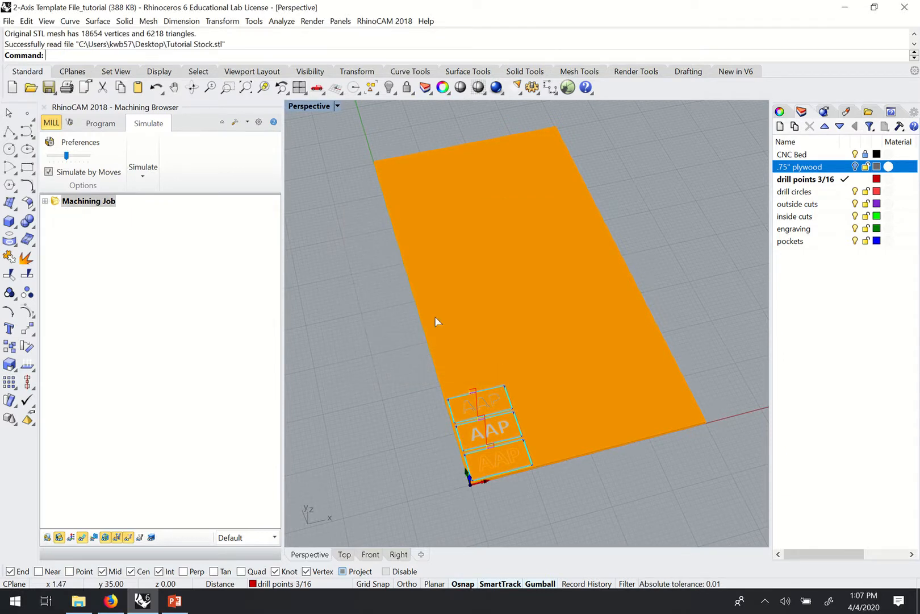
Step: Switch from the simulated stock display to the imported mesh and inspect its cut AAP lettering
click(514, 339)
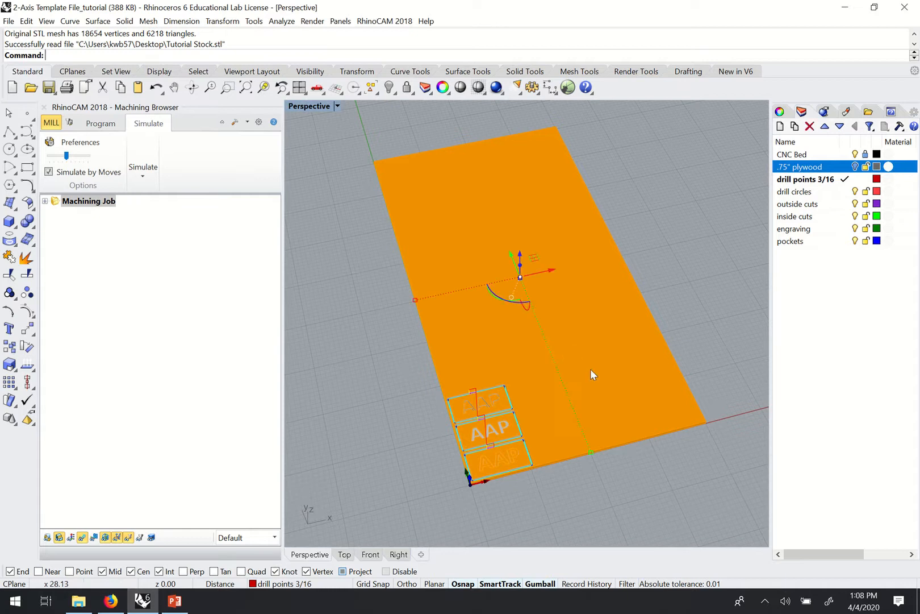
mouse_move(590, 369)
right_down()
mouse_move(565, 376)
mouse_move(634, 385)
mouse_move(605, 372)
right_up()
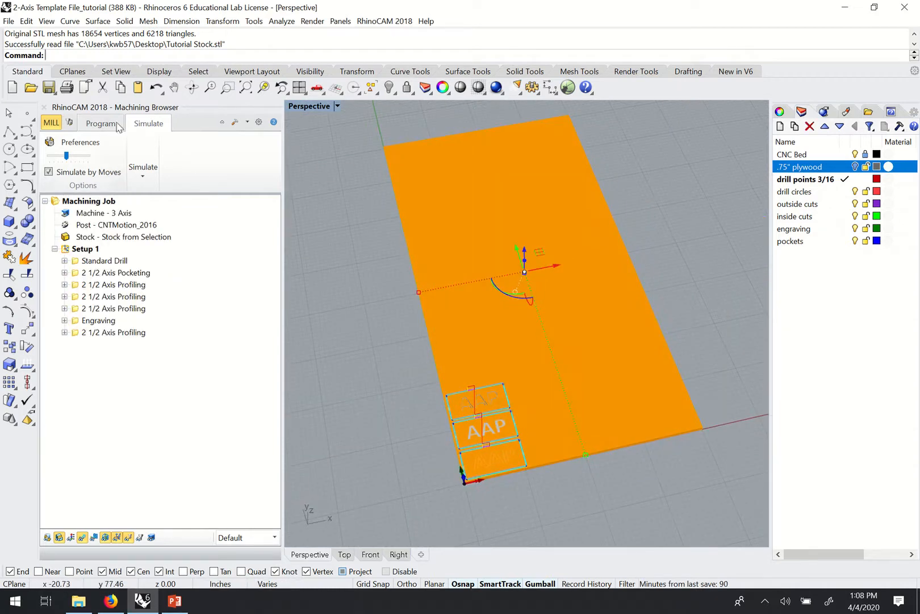
click(101, 123)
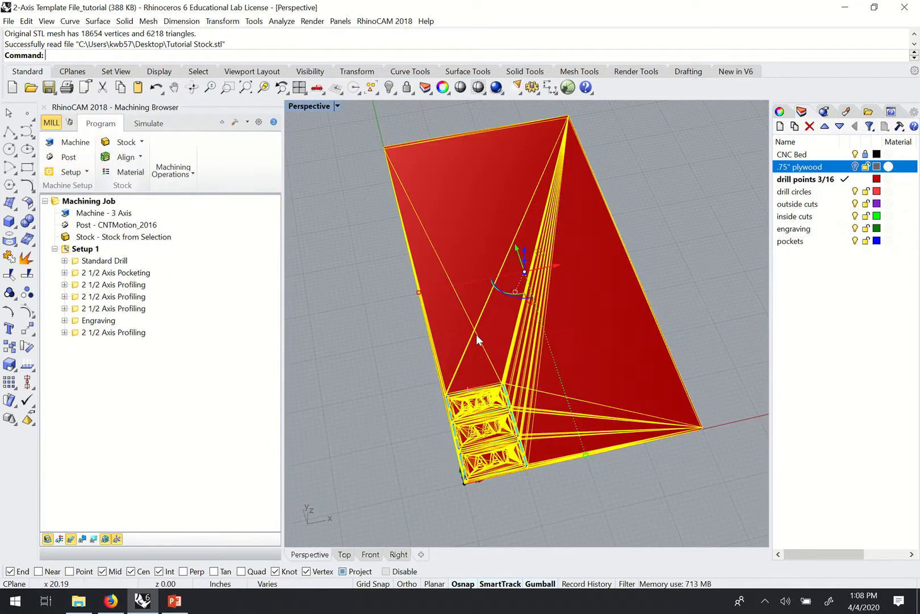
right_drag(385, 419, 339, 435)
scroll(485, 340, up, 10)
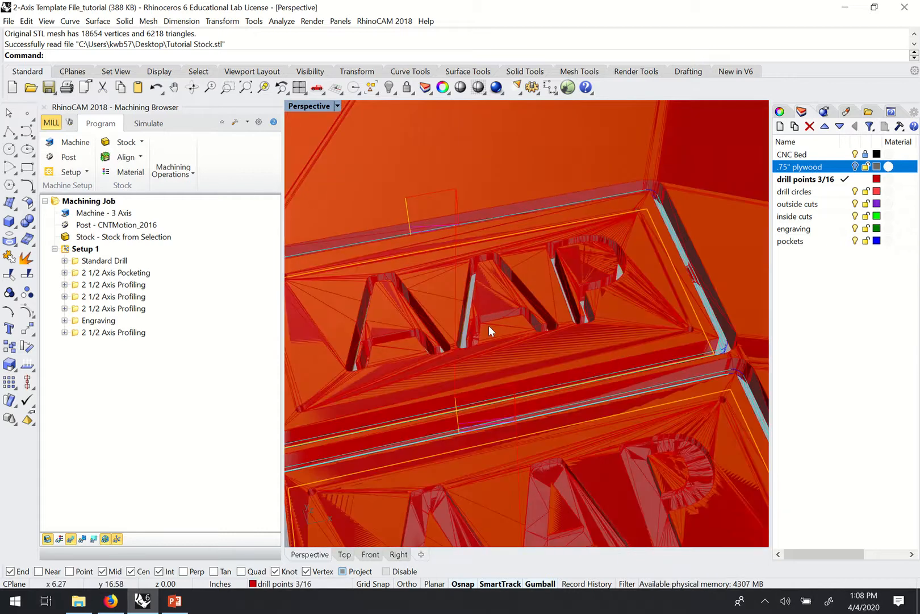
Step: Select the imported stock mesh, then create a layer named stock object and make it current
click(505, 131)
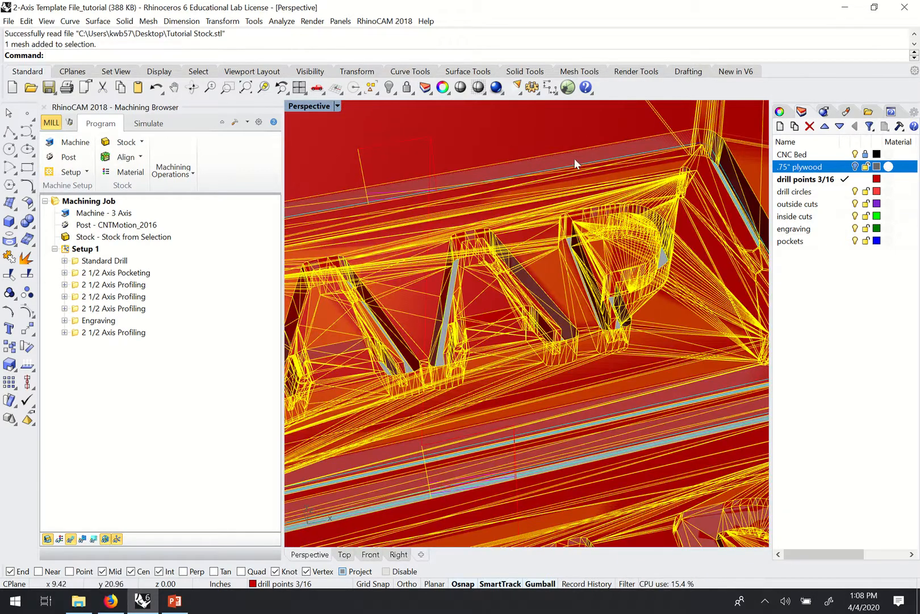
click(783, 113)
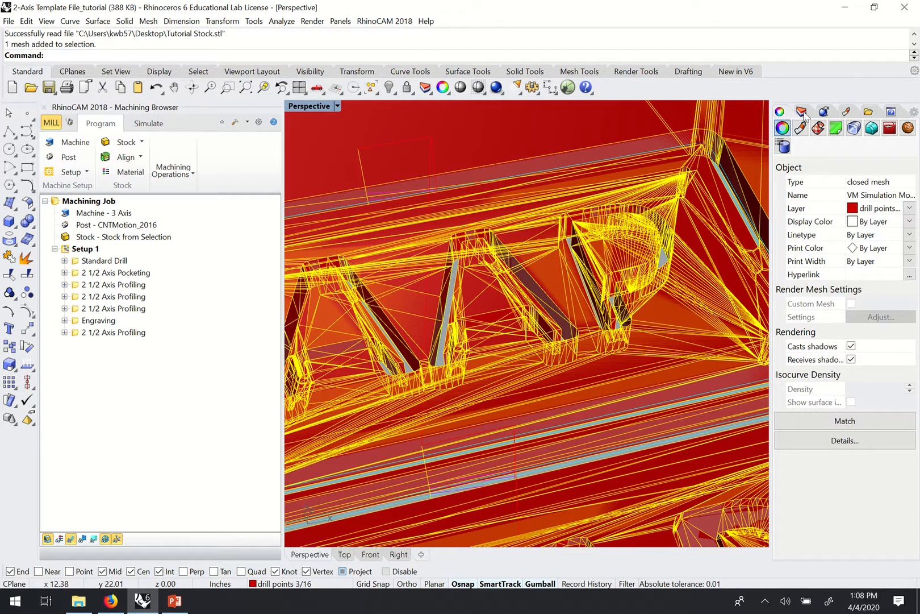
click(803, 113)
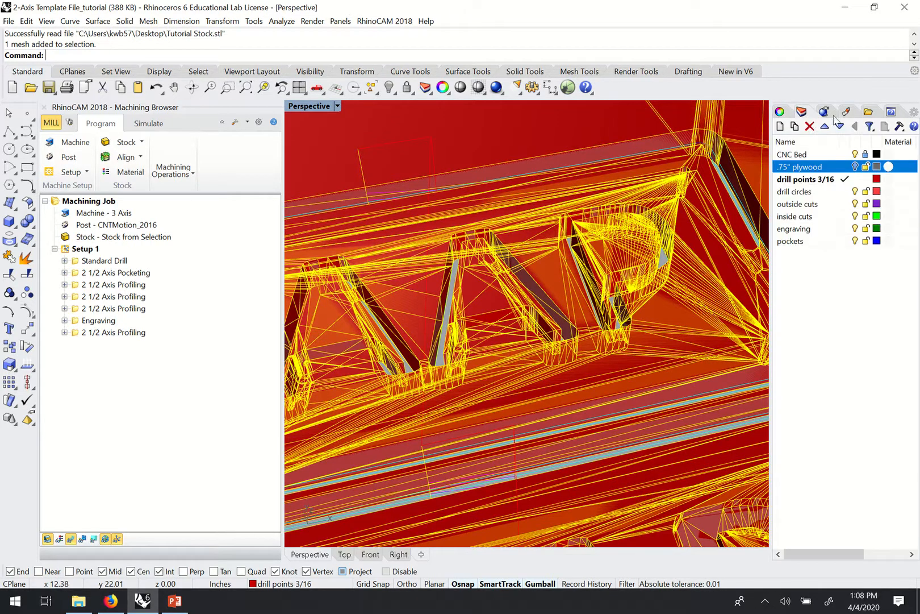
click(808, 248)
click(780, 126)
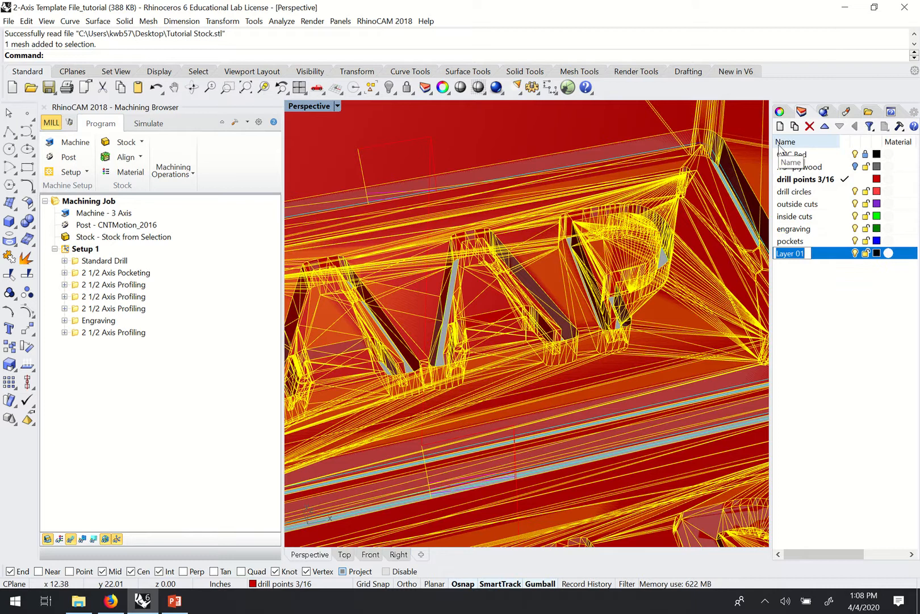
text(stock obje)
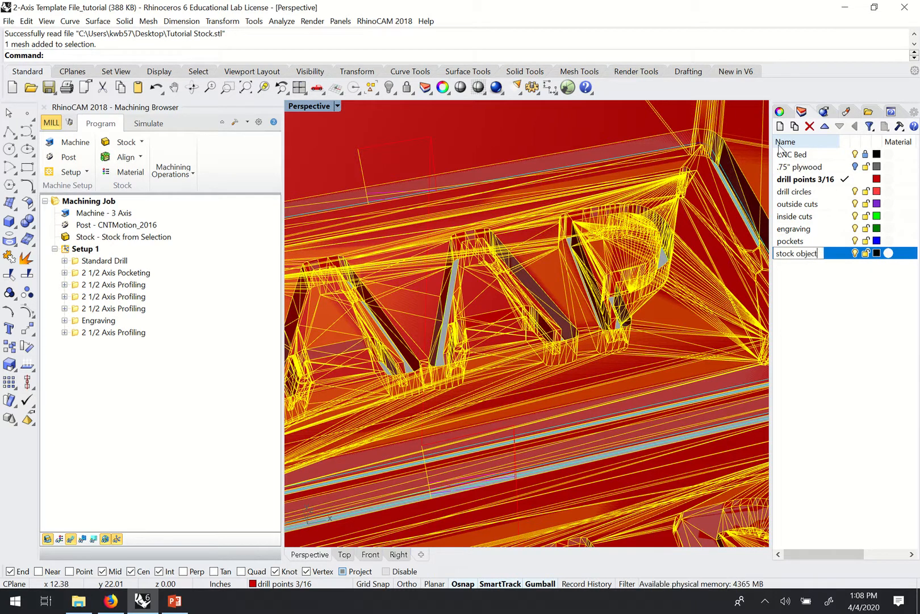
text(ct)
key(Return)
click(846, 255)
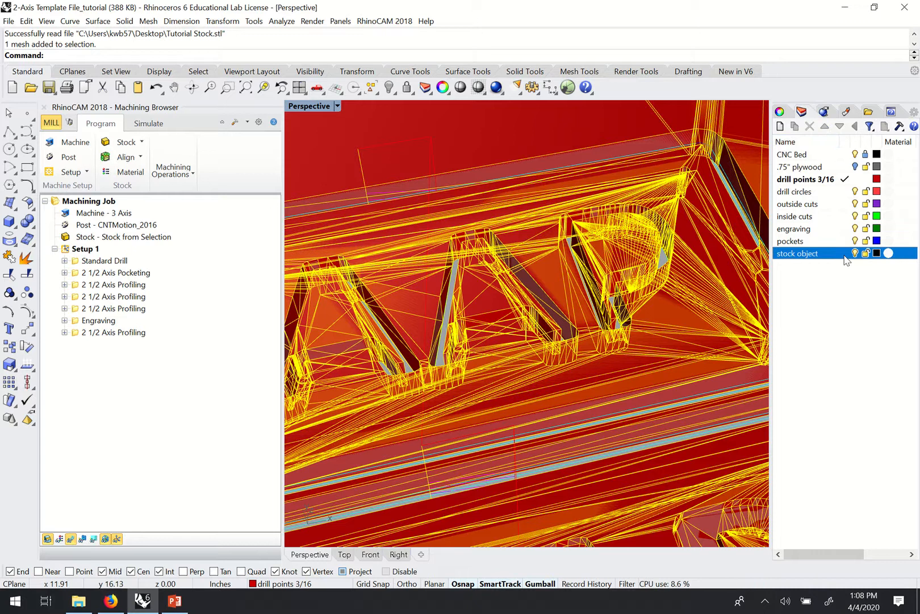
Step: Assign the selected stock mesh to the stock object layer and deselect it
right_drag(692, 117, 694, 116)
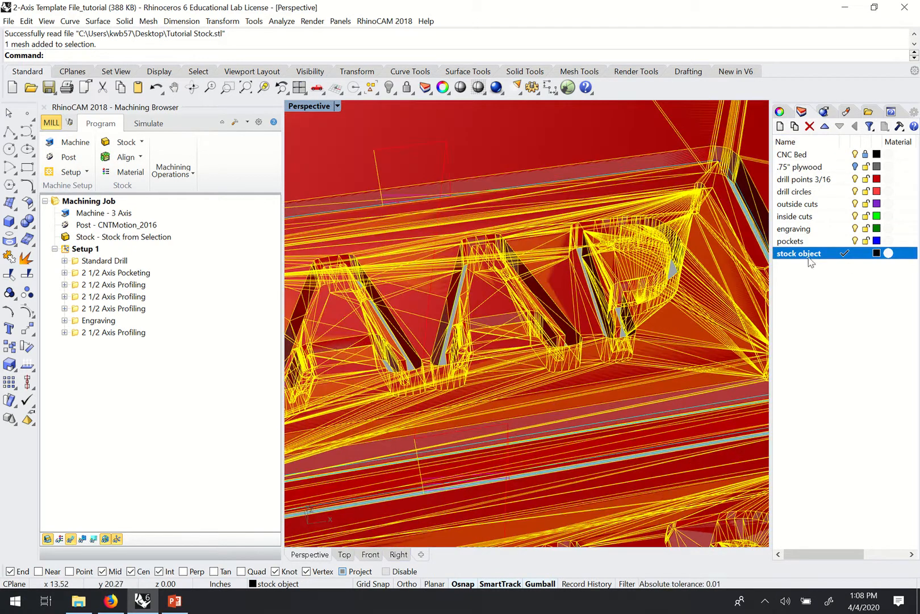
right_click(810, 262)
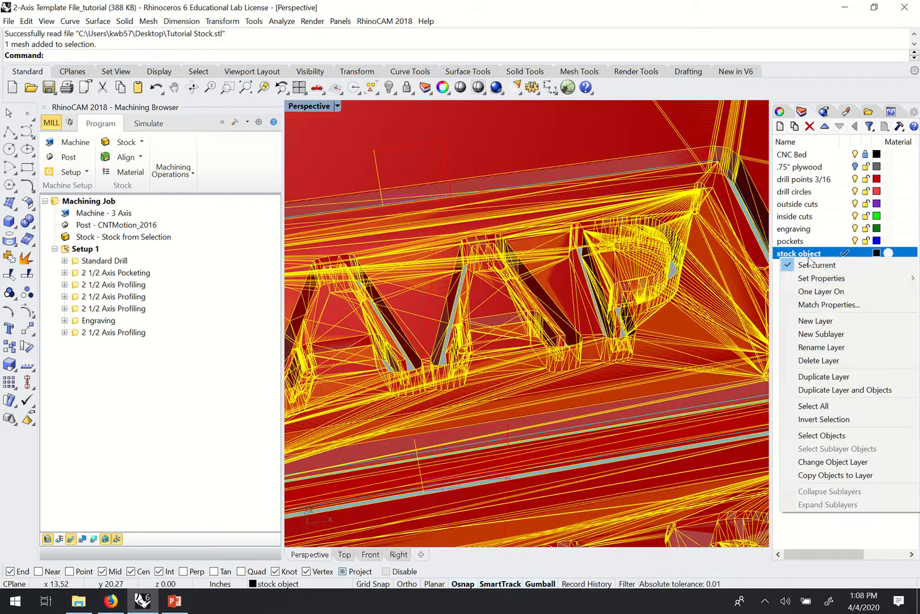
click(848, 464)
scroll(551, 240, down, 15)
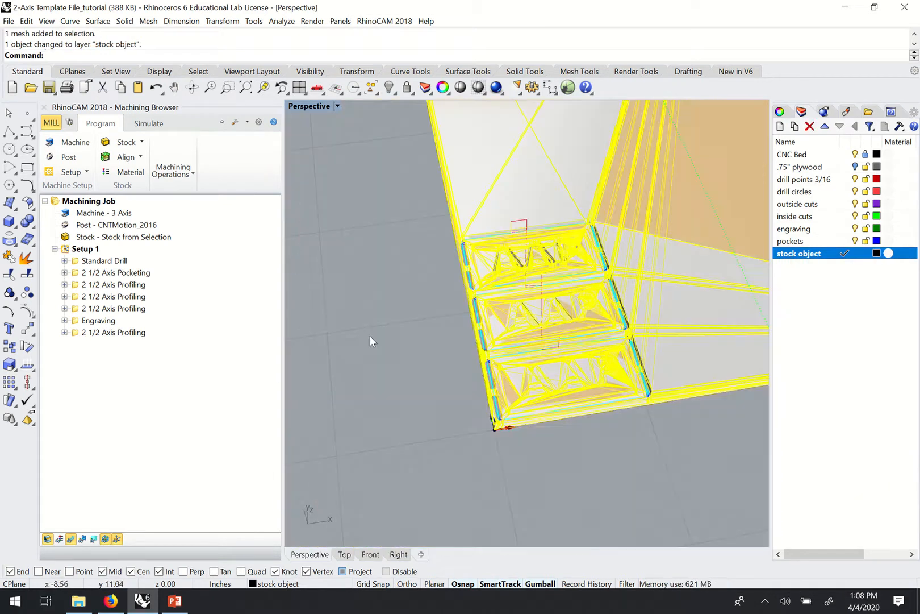
click(370, 336)
Step: Inspect the three AAP plates in the stock mesh, including the lettering, corner holes and outer profile cuts
scroll(586, 284, up, 5)
right_drag(529, 204, 637, 199)
click(638, 199)
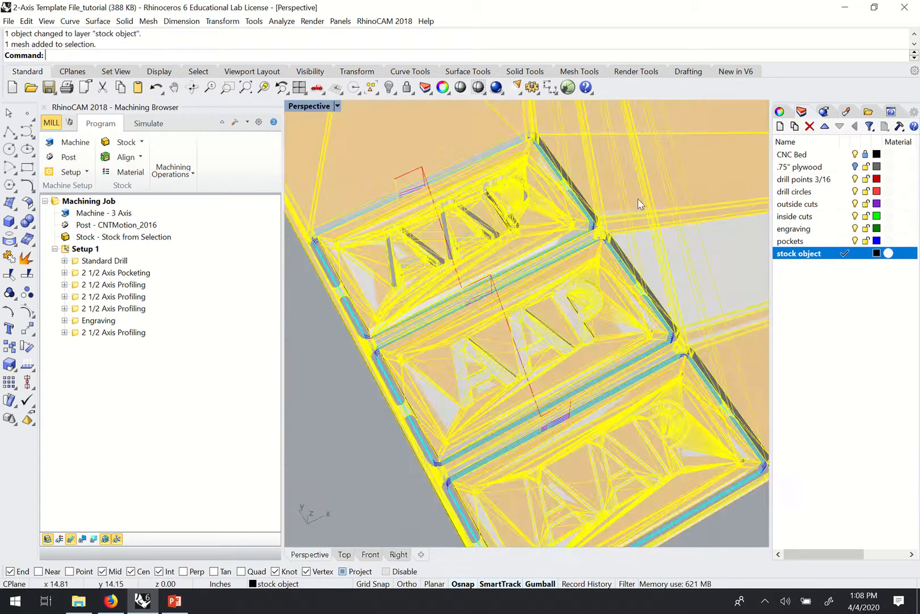
scroll(398, 244, up, 3)
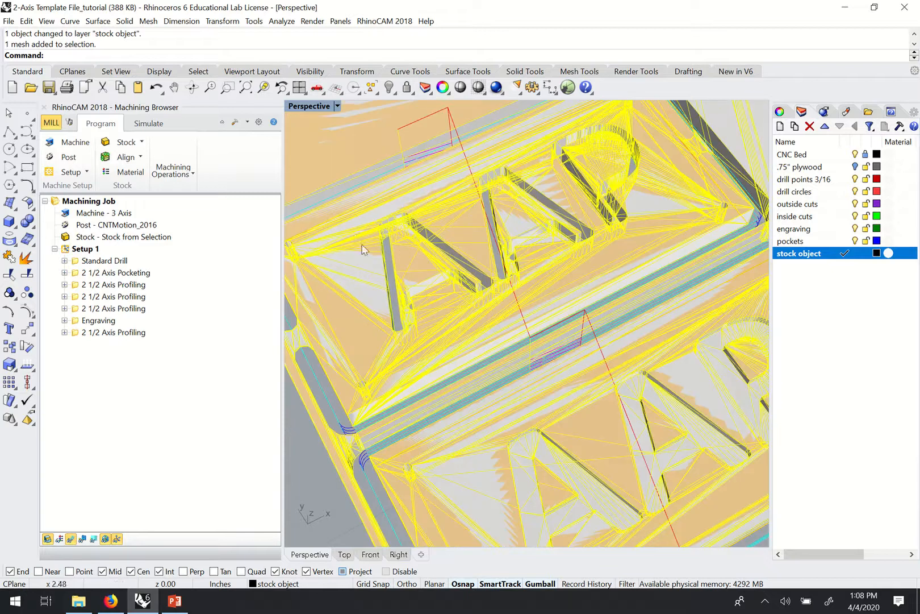
scroll(363, 250, down, 6)
click(341, 357)
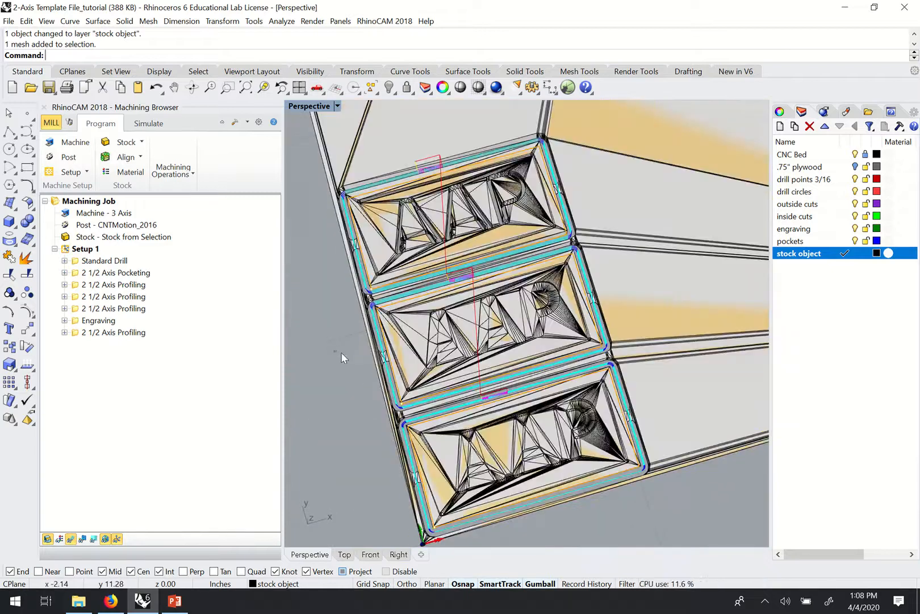
click(365, 127)
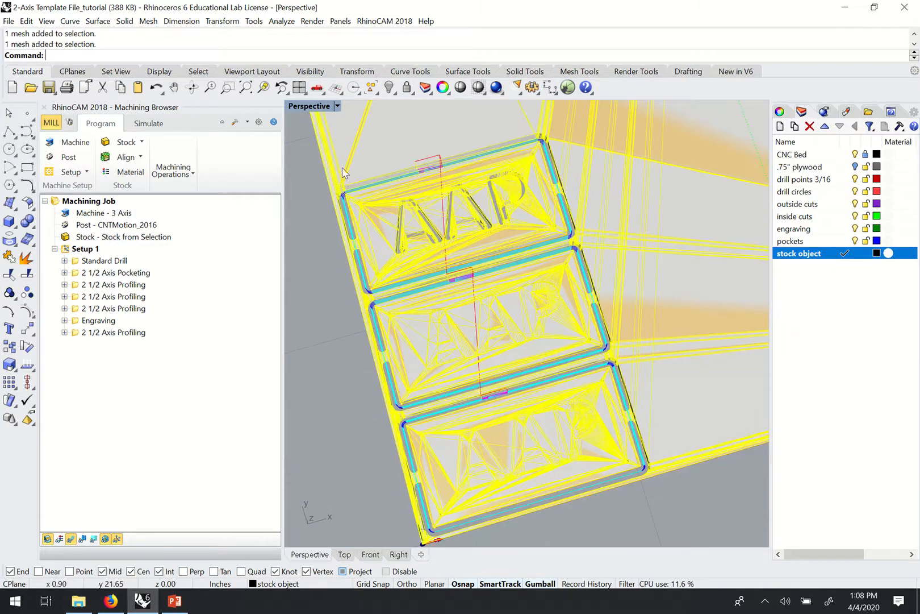
scroll(347, 182, up, 4)
scroll(375, 250, down, 1)
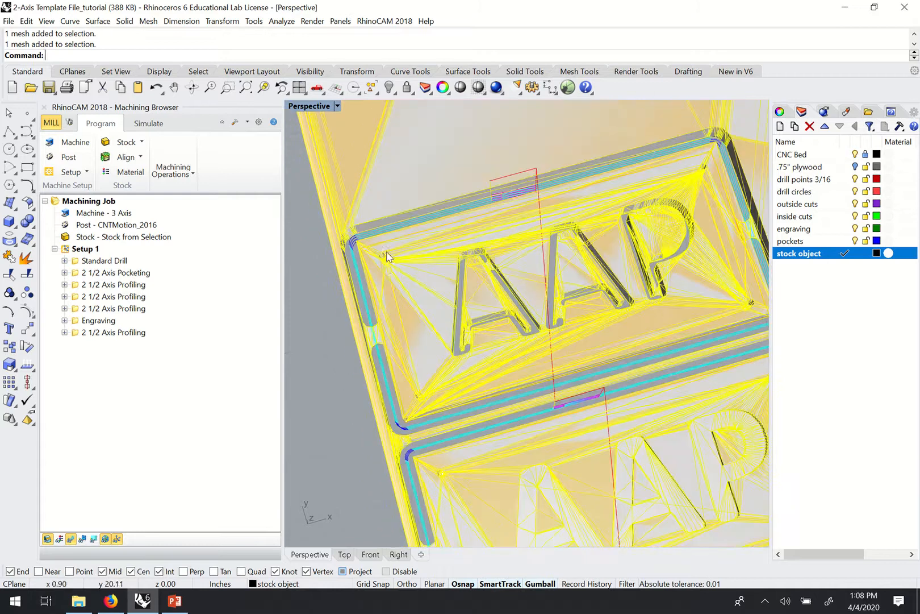
scroll(389, 257, up, 3)
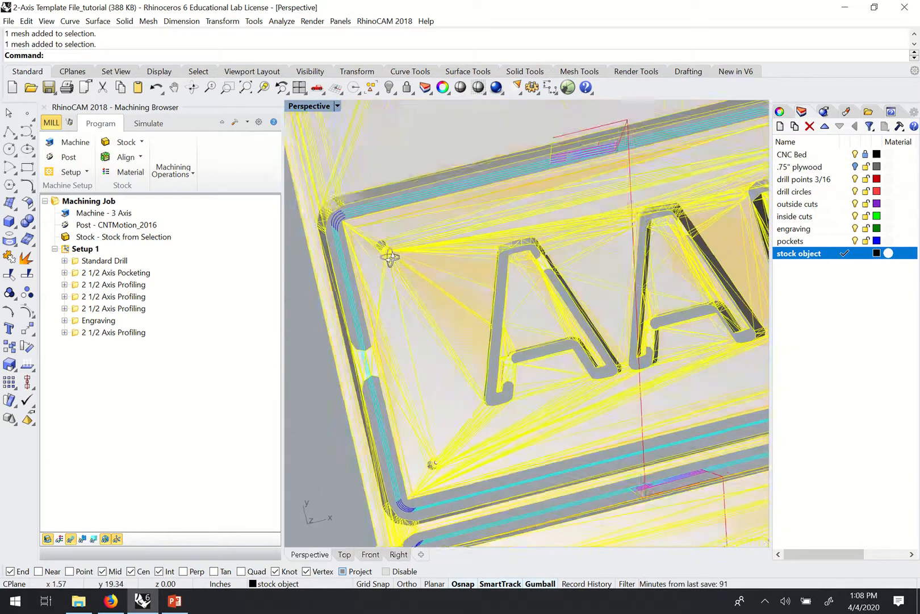
scroll(390, 257, down, 4)
scroll(560, 248, up, 2)
scroll(571, 228, down, 2)
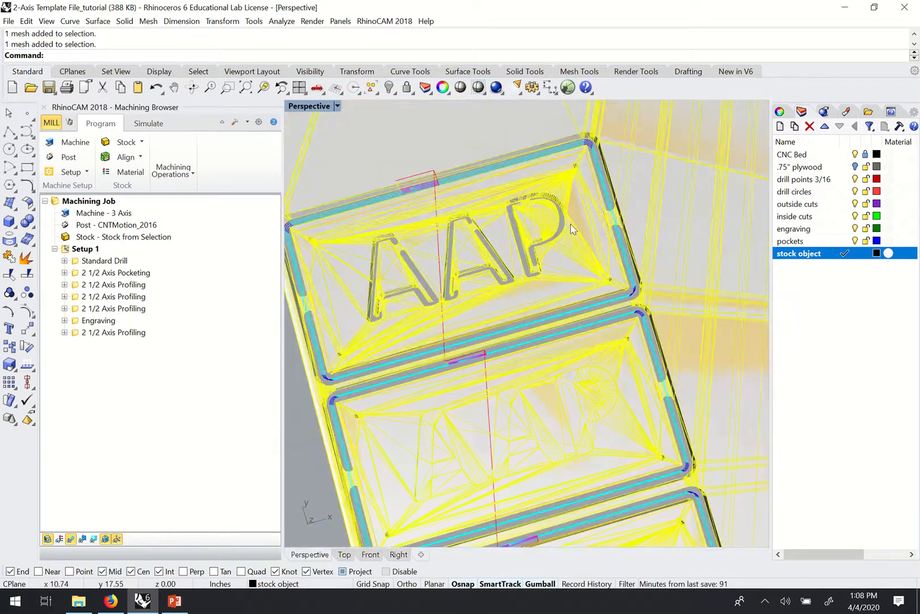
scroll(570, 239, down, 6)
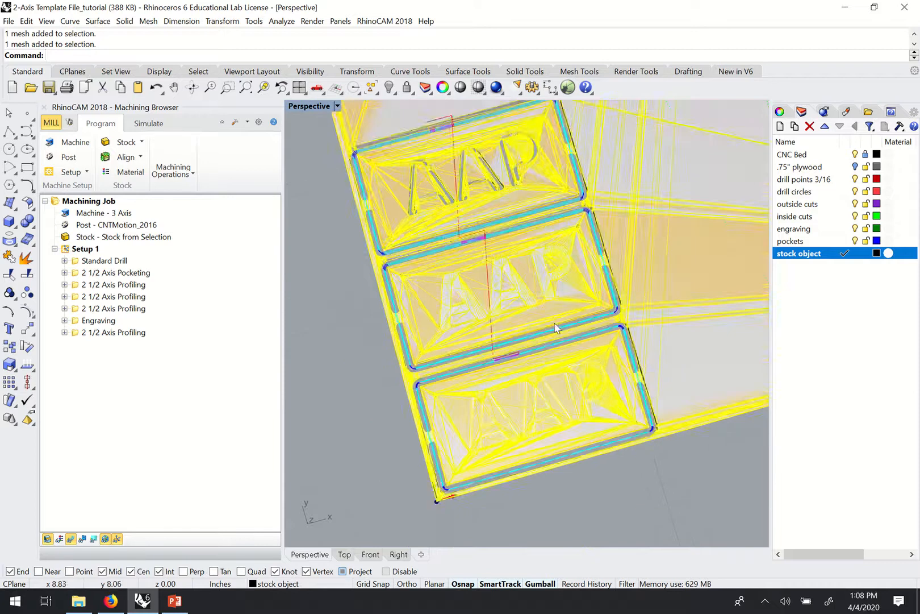
Step: Examine the whole stock mesh sheet and the layout of the three plates at its origin corner
scroll(555, 325, down, 2)
right_drag(574, 401, 577, 311)
scroll(555, 366, down, 4)
scroll(543, 428, down, 2)
scroll(603, 300, up, 4)
scroll(554, 358, down, 5)
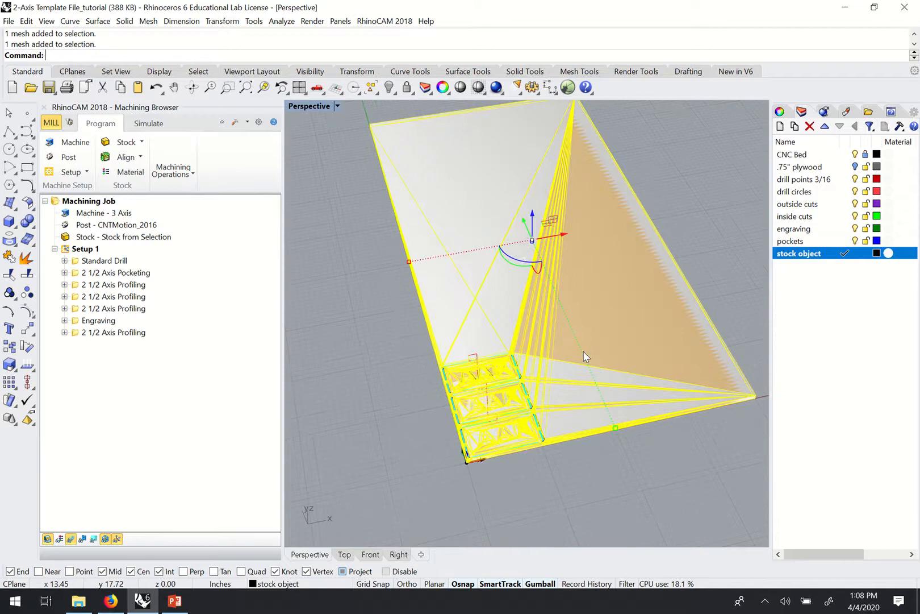
scroll(556, 298, up, 2)
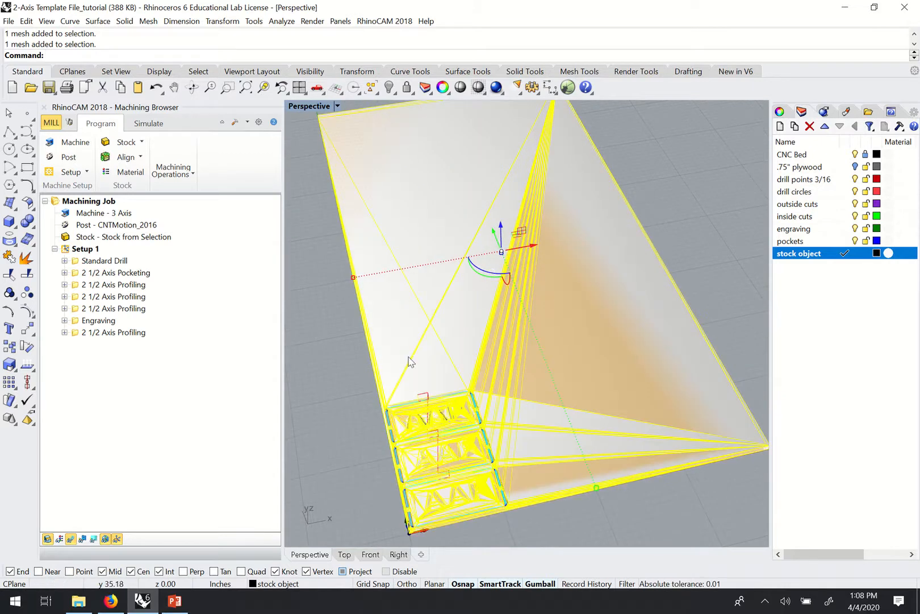
scroll(411, 360, down, 1)
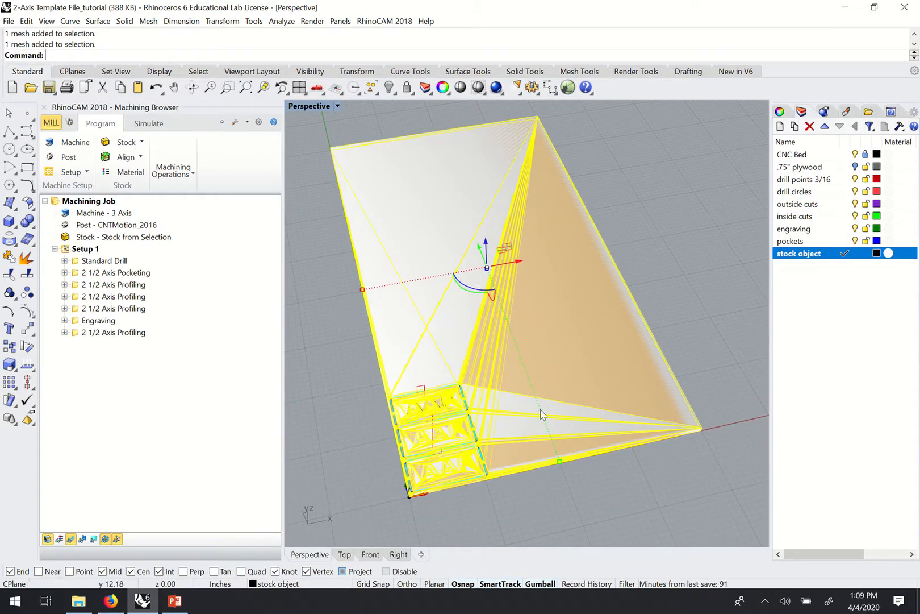
scroll(467, 453, up, 3)
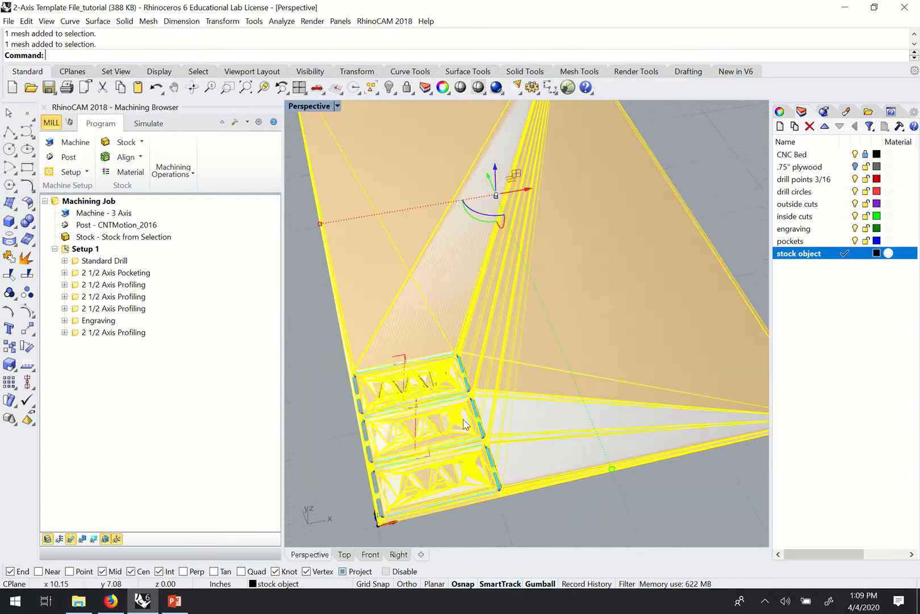
scroll(451, 417, down, 3)
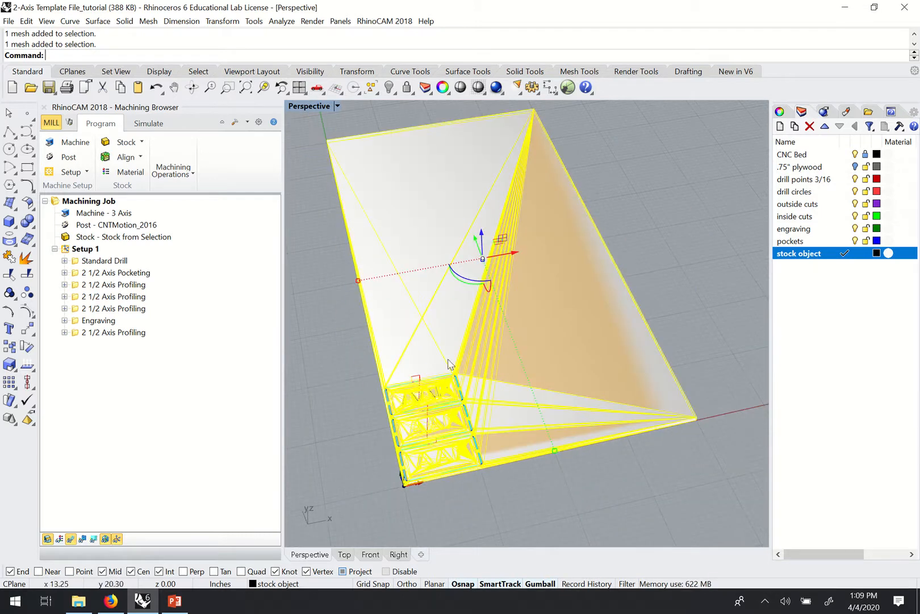
scroll(421, 370, up, 1)
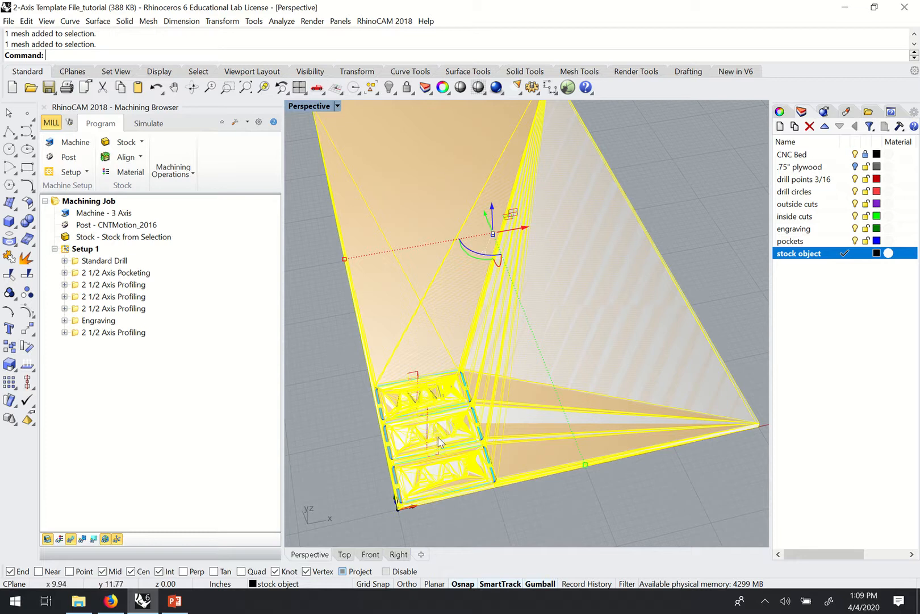
scroll(441, 438, down, 2)
Step: Move the stock mesh along the X axis, clear of the original sheet and toolpaths, and inspect it there
right_drag(508, 371, 518, 369)
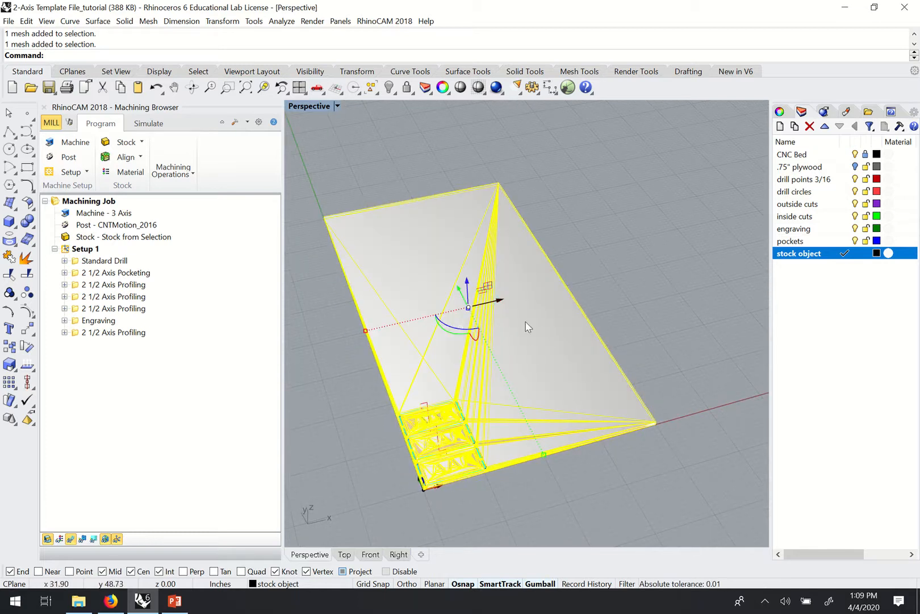
drag(568, 280, 721, 215)
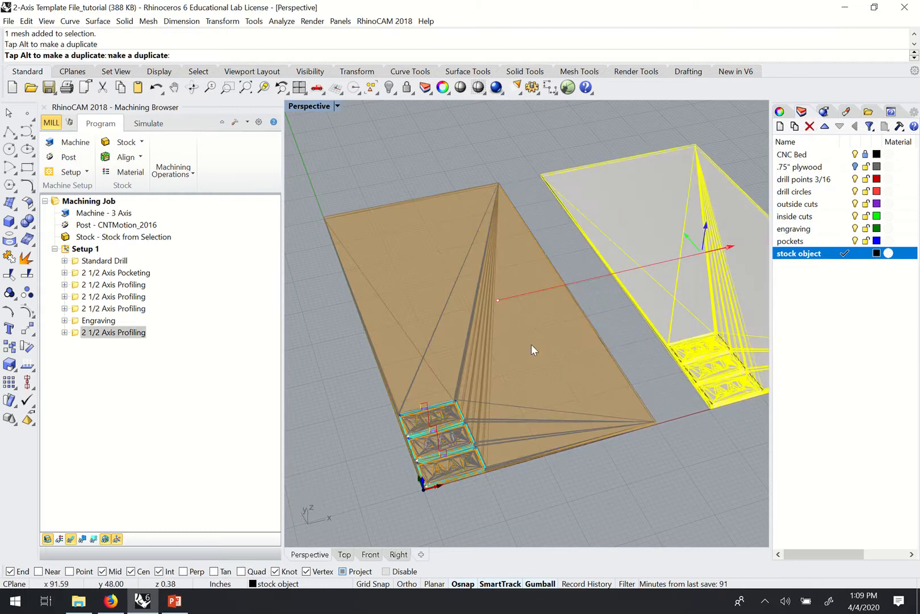
click(698, 506)
scroll(686, 382, up, 10)
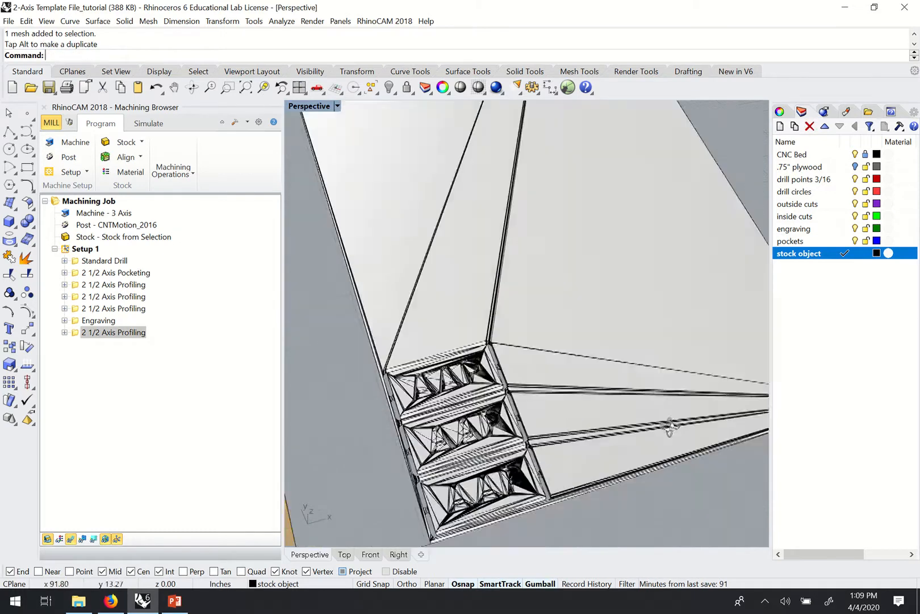
Step: Examine the AAP plates in the moved stock mesh and the toolpaths on the original sheet beside it
scroll(404, 335, down, 8)
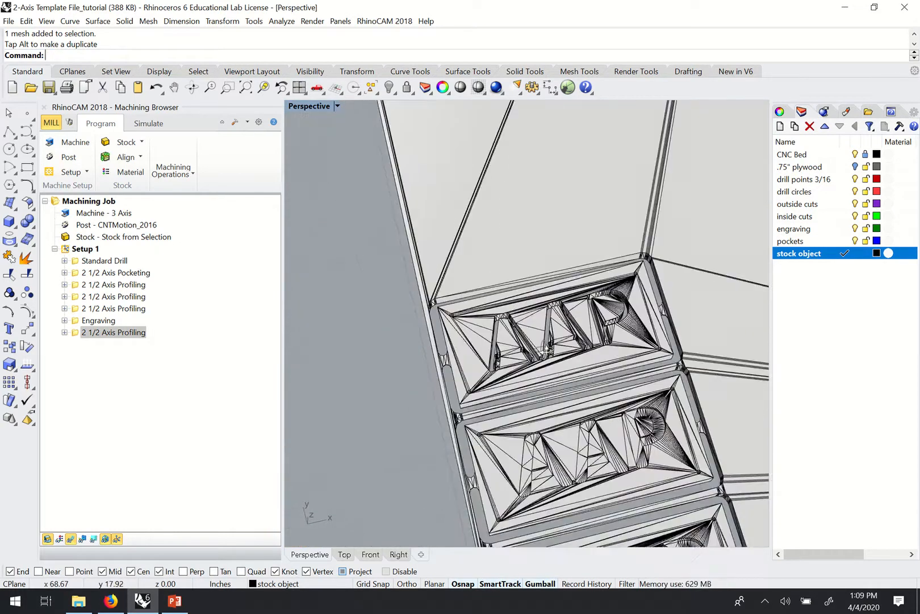
scroll(591, 310, down, 10)
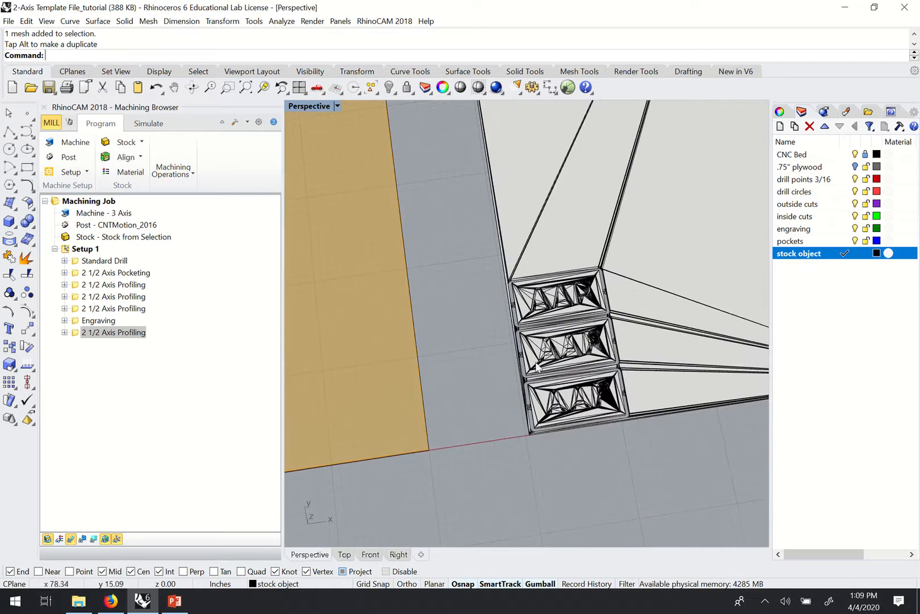
scroll(384, 366, up, 6)
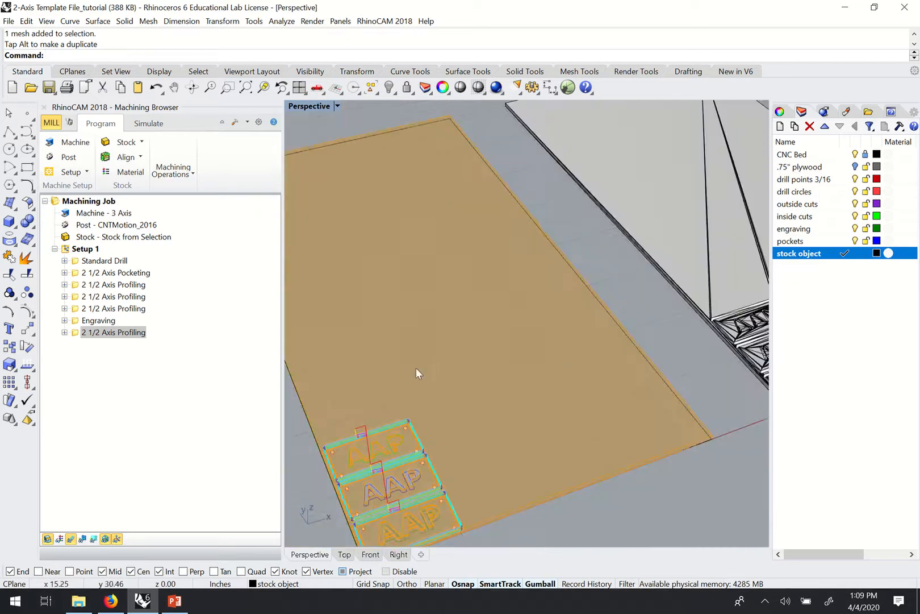
scroll(421, 364, down, 5)
scroll(494, 361, up, 6)
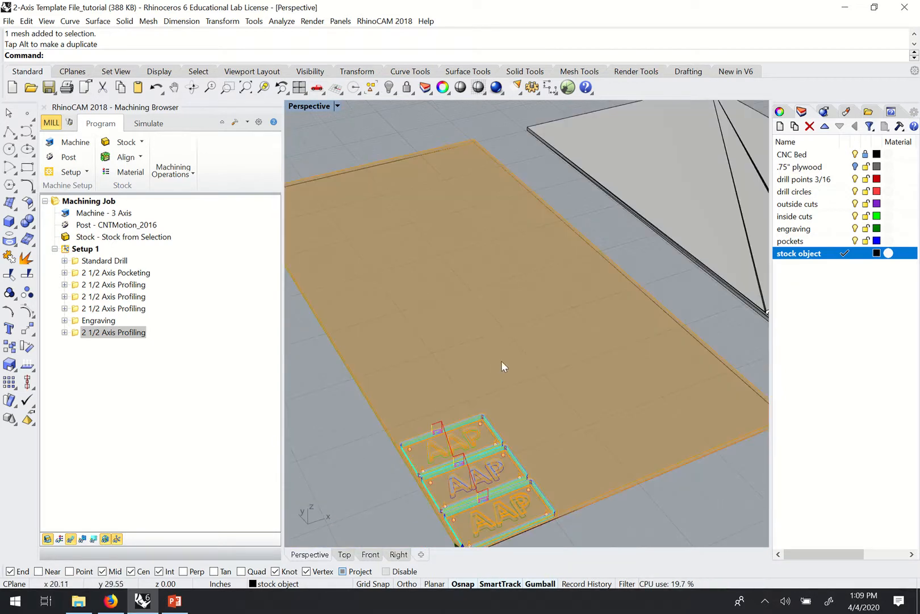
right_drag(461, 359, 468, 366)
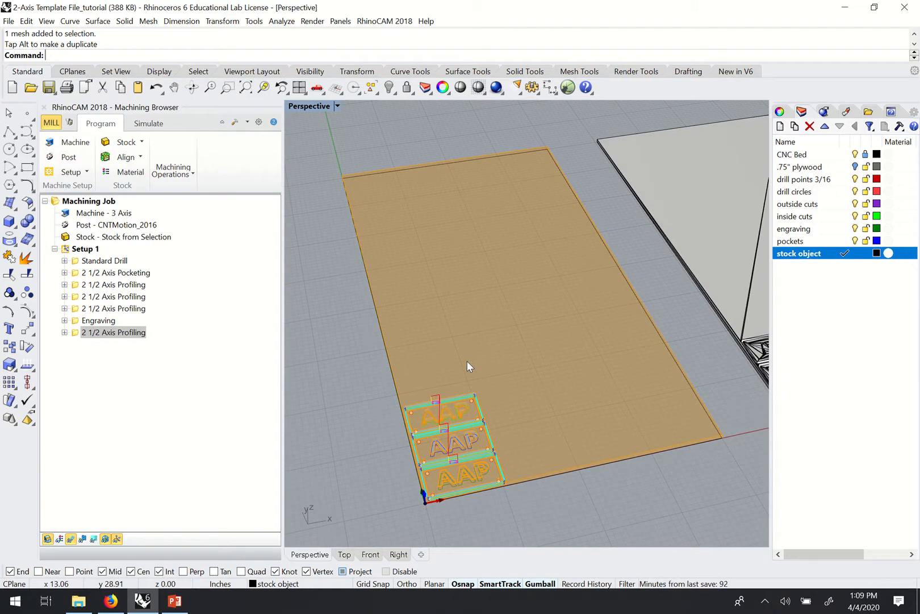
right_drag(381, 365, 418, 299)
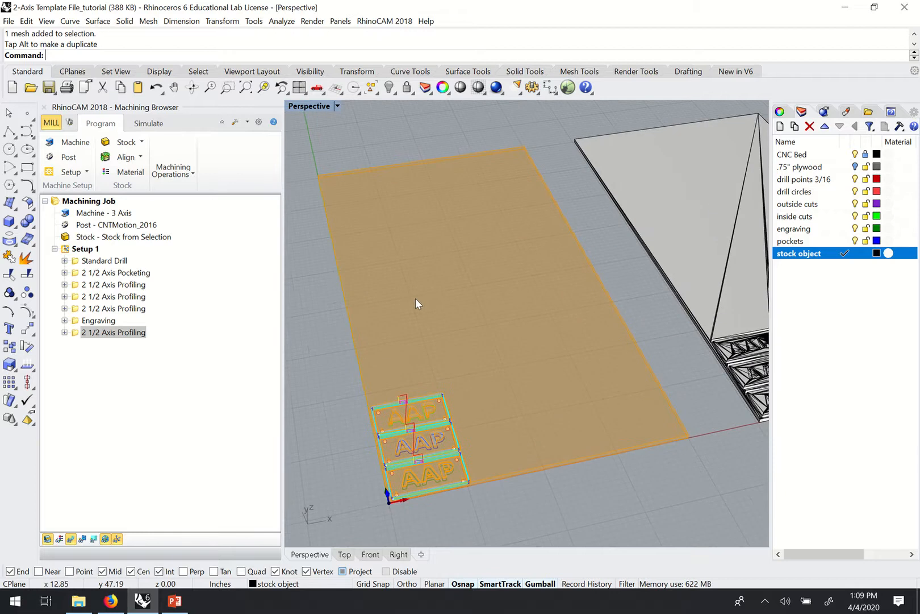
Step: Review the machining operations information for Setup 1, checking each operation's machine time and the setup total, and close it
click(84, 248)
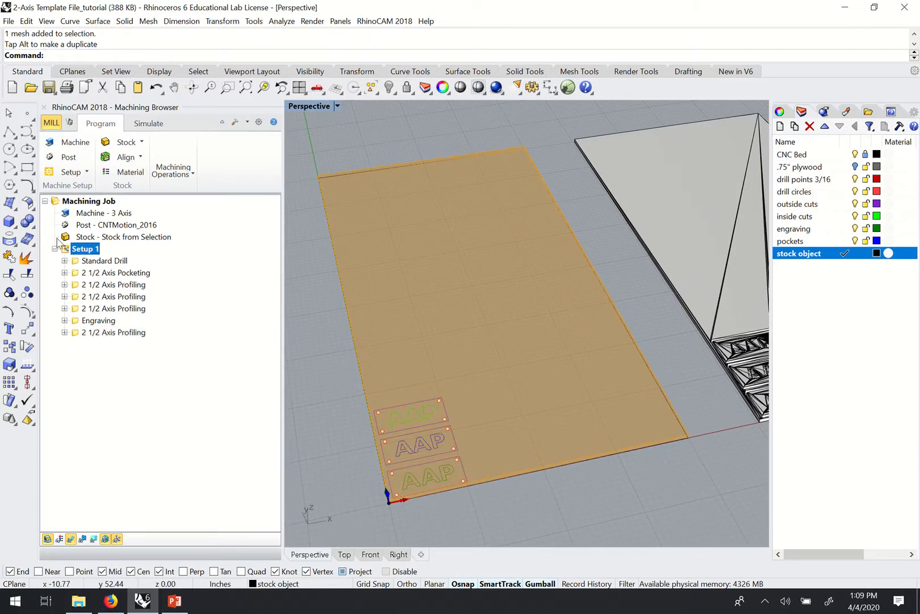
right_click(67, 252)
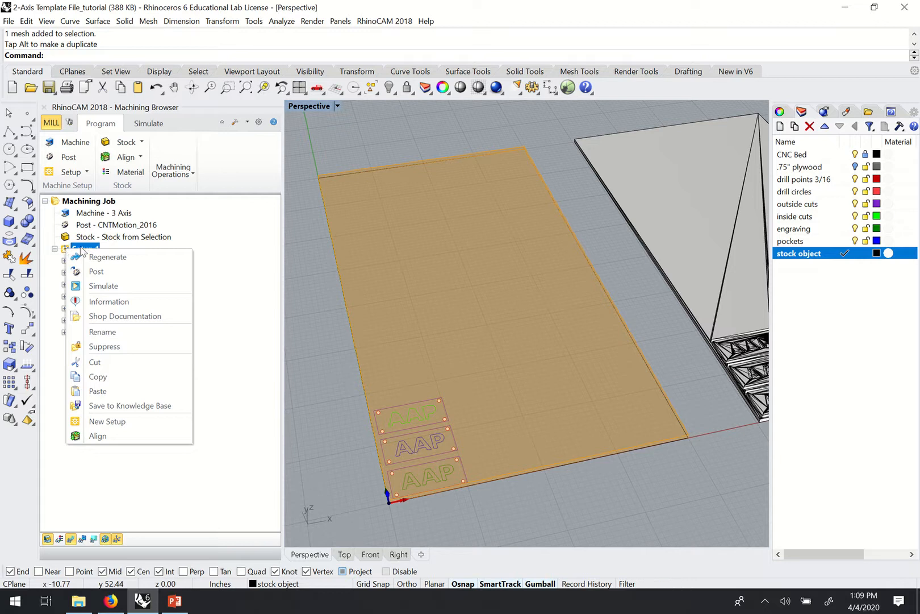
click(109, 302)
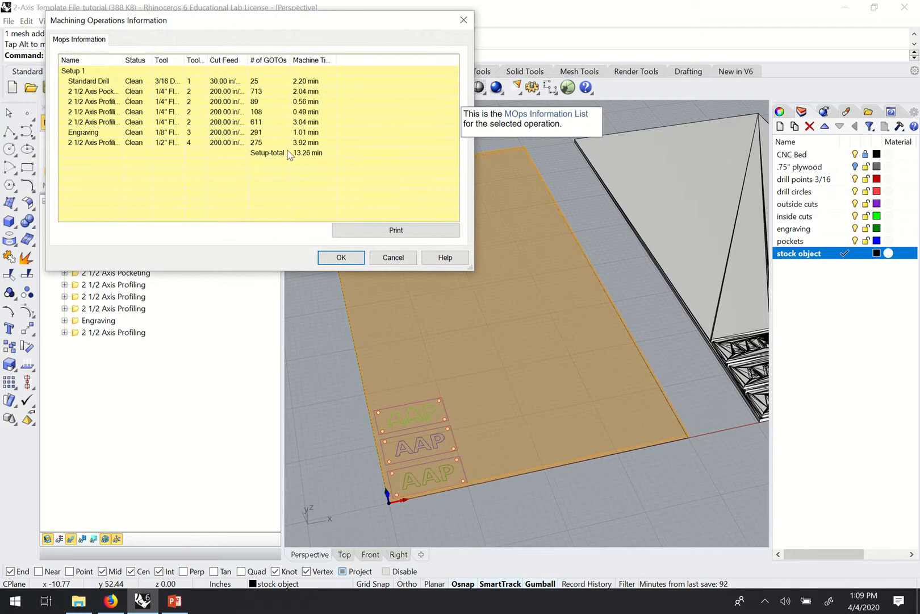
click(331, 152)
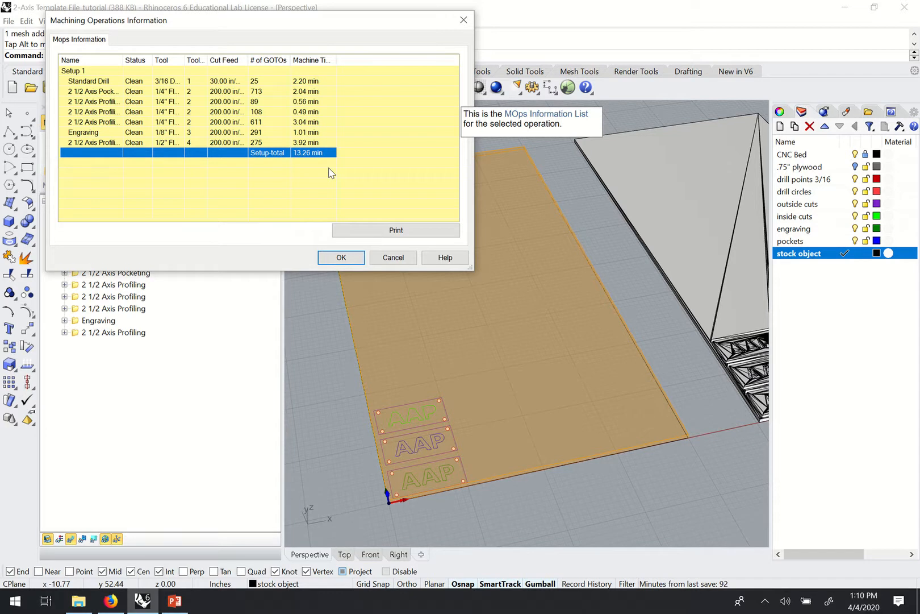
drag(309, 26, 322, 40)
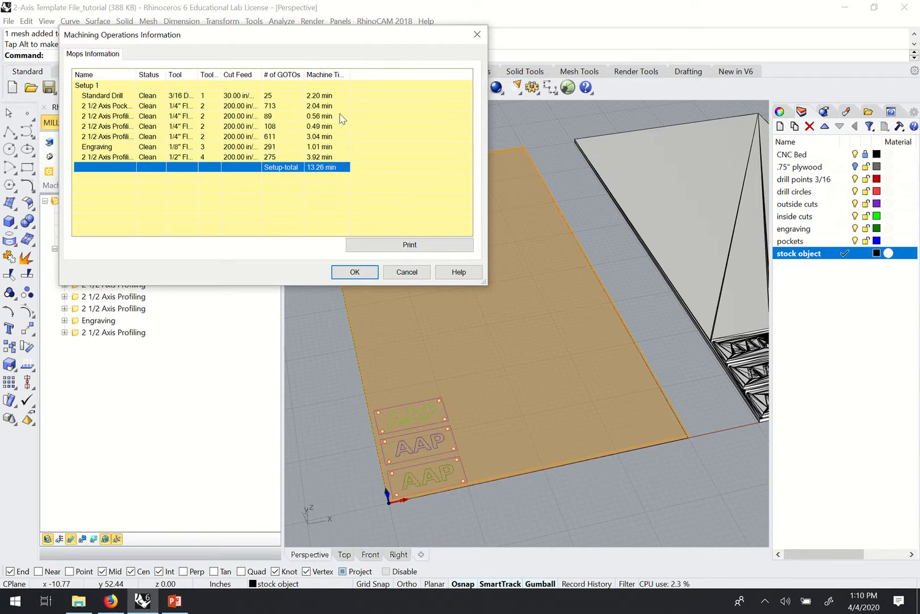
drag(317, 36, 313, 64)
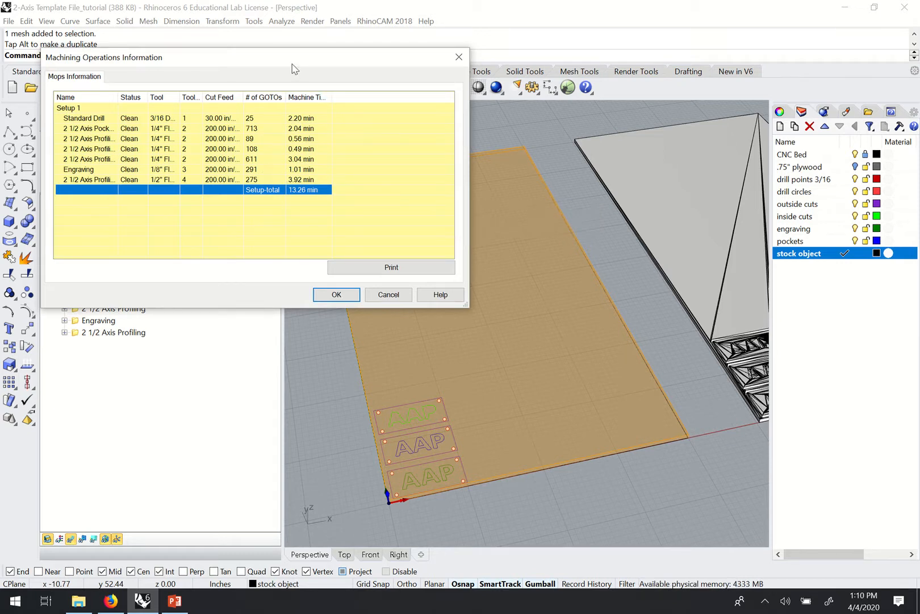
drag(293, 59, 319, 40)
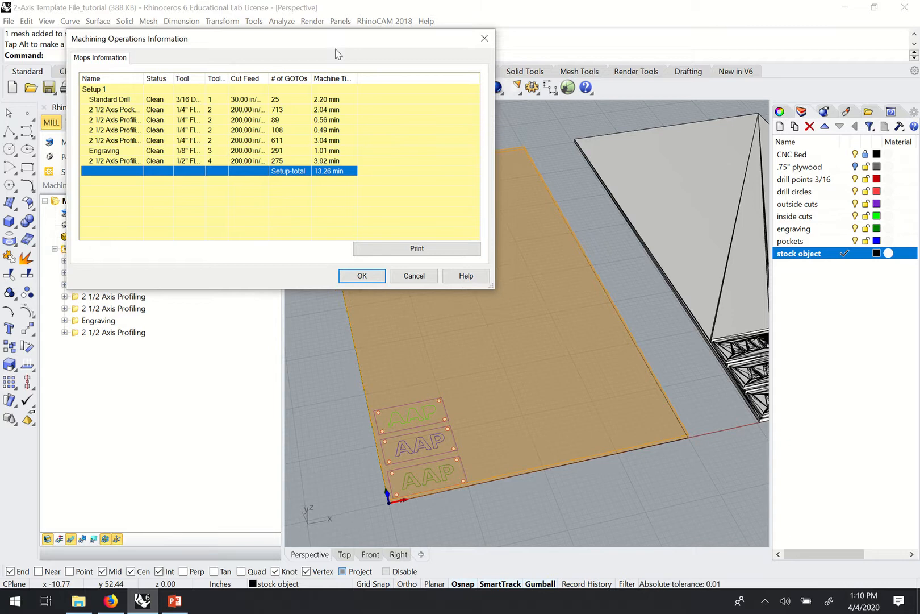
drag(332, 42, 344, 33)
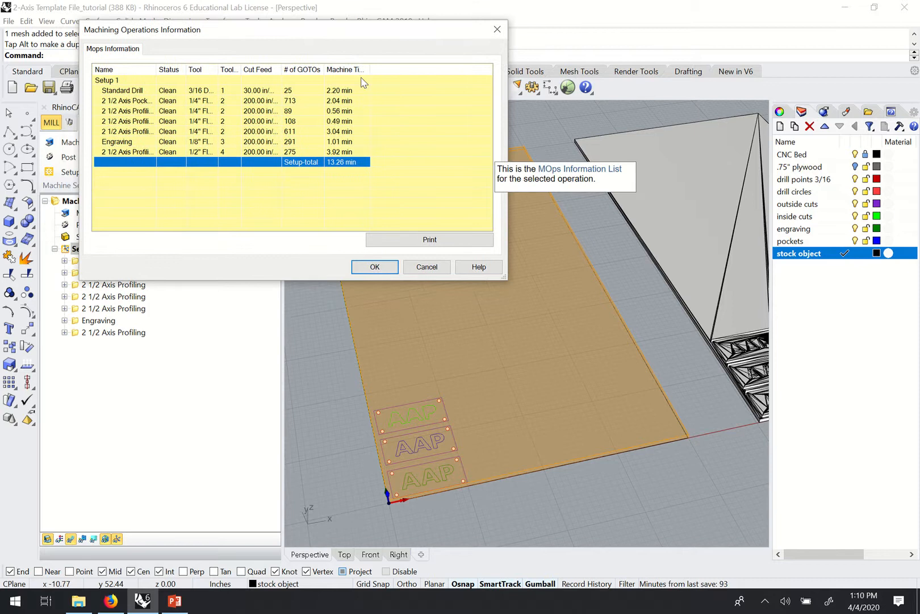
drag(368, 38, 322, 33)
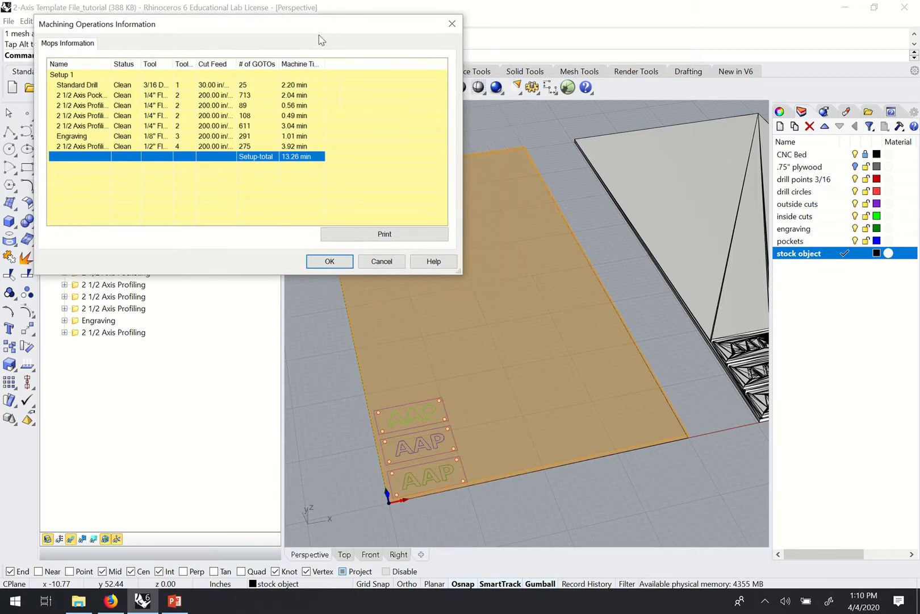
drag(319, 34, 353, 42)
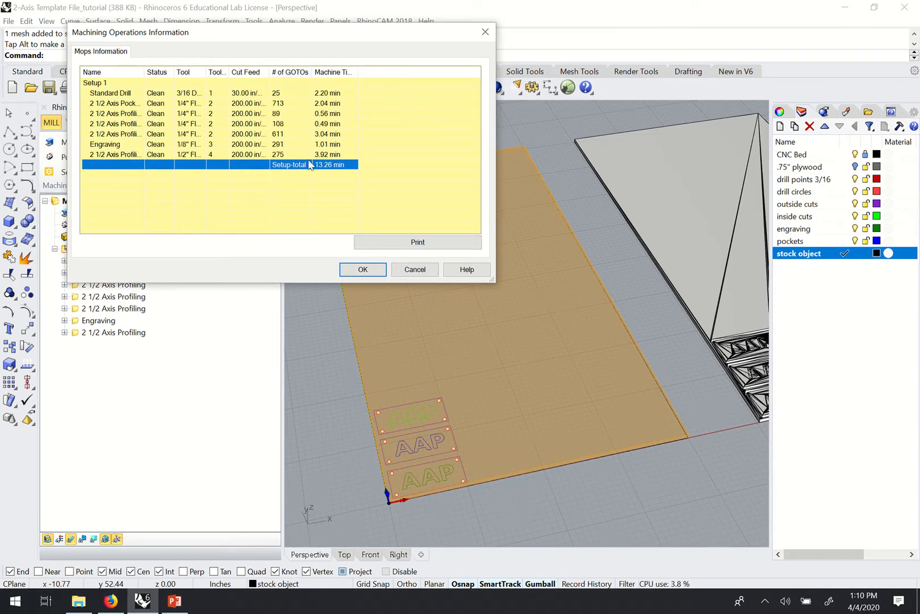
click(362, 270)
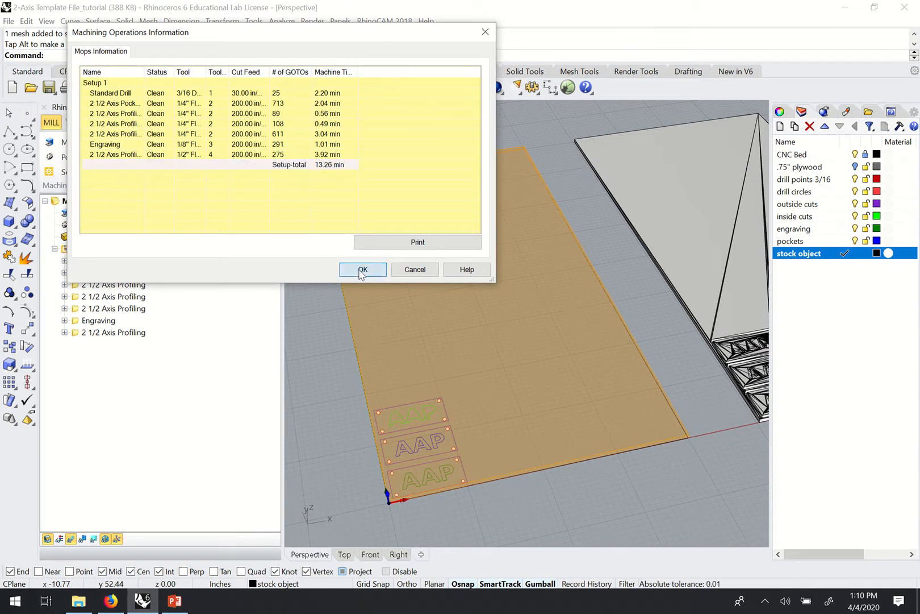